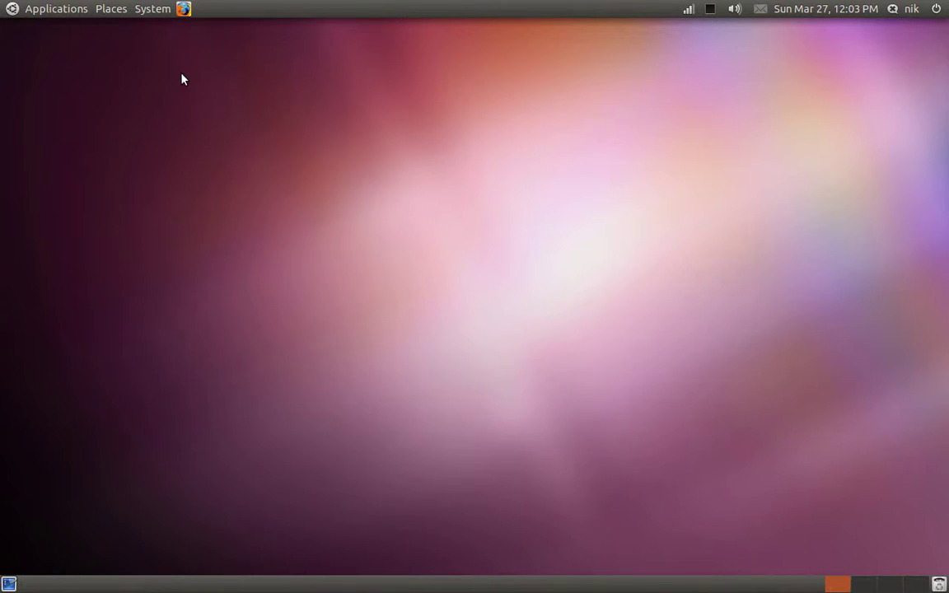
- Launch CompizConfig Settings Manager from System > Preferences, reposition it, and scroll to the Effects plugins
left_click(159, 14)
mouse_move(246, 47)
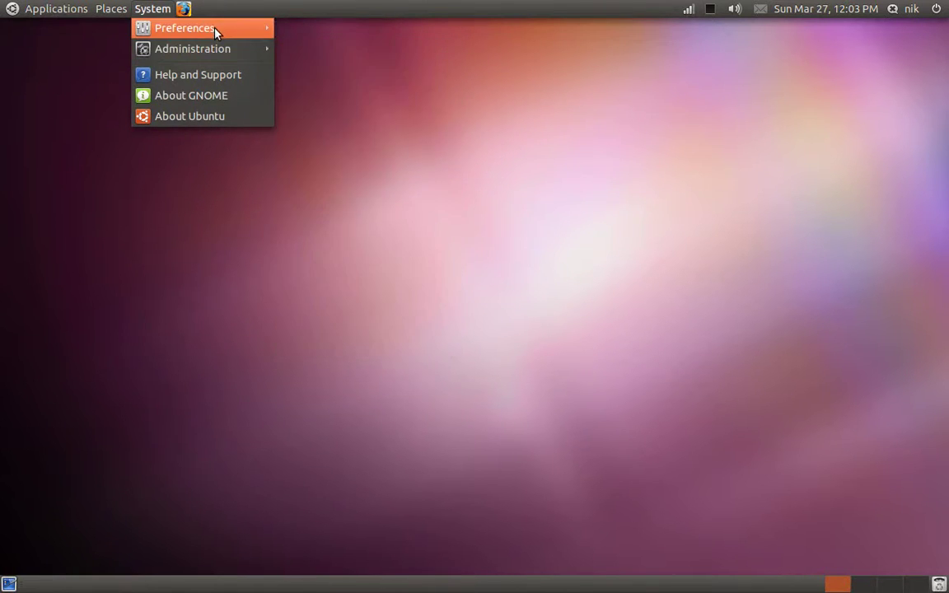
mouse_move(216, 31)
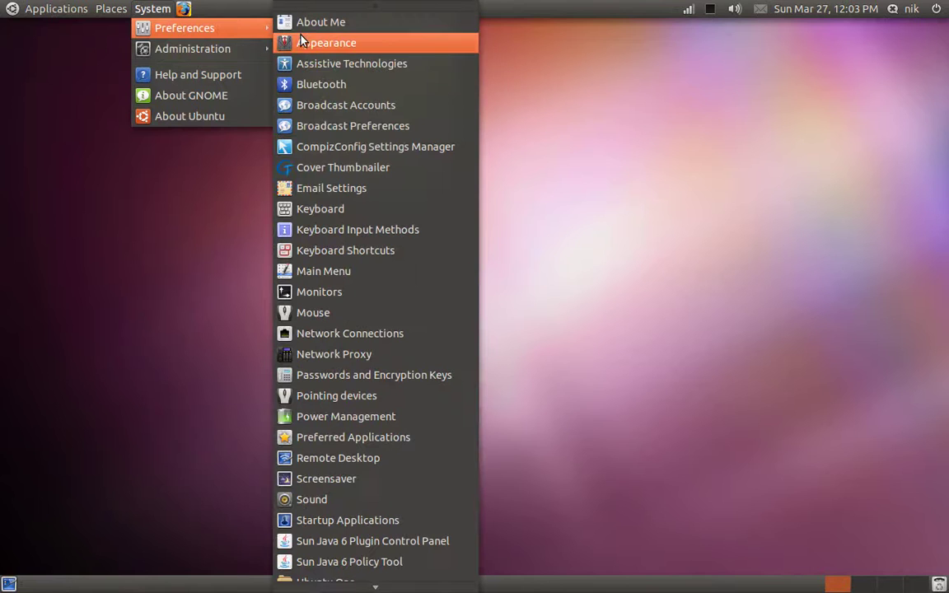
left_click(358, 147)
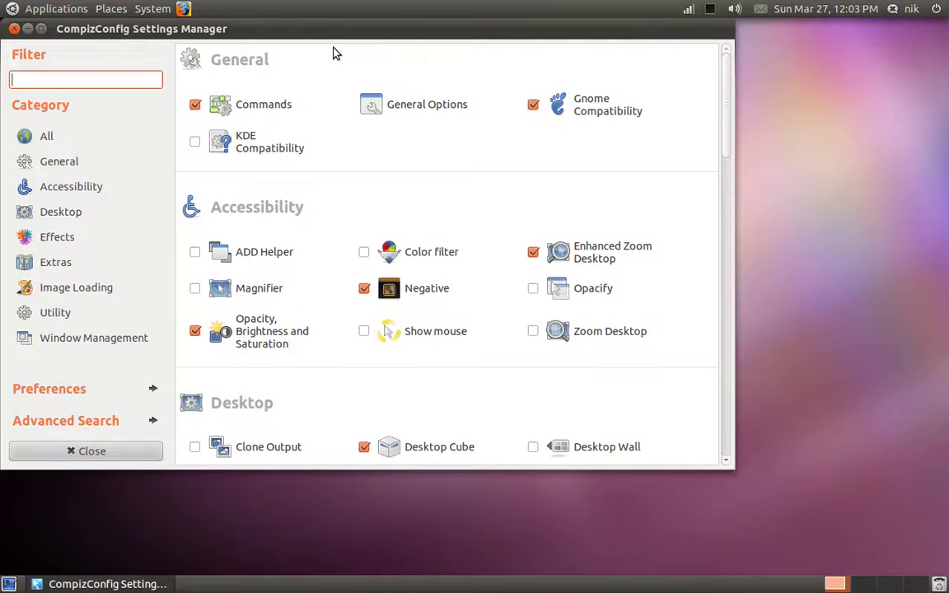
left_click_drag(322, 28, 372, 53)
scroll(364, 195, "down", 5)
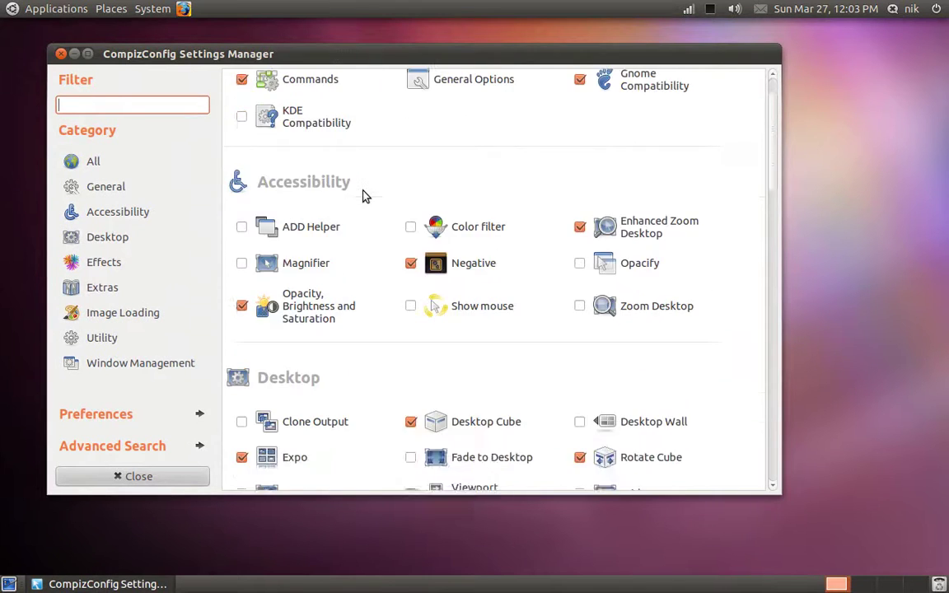
scroll(365, 196, "down", 3)
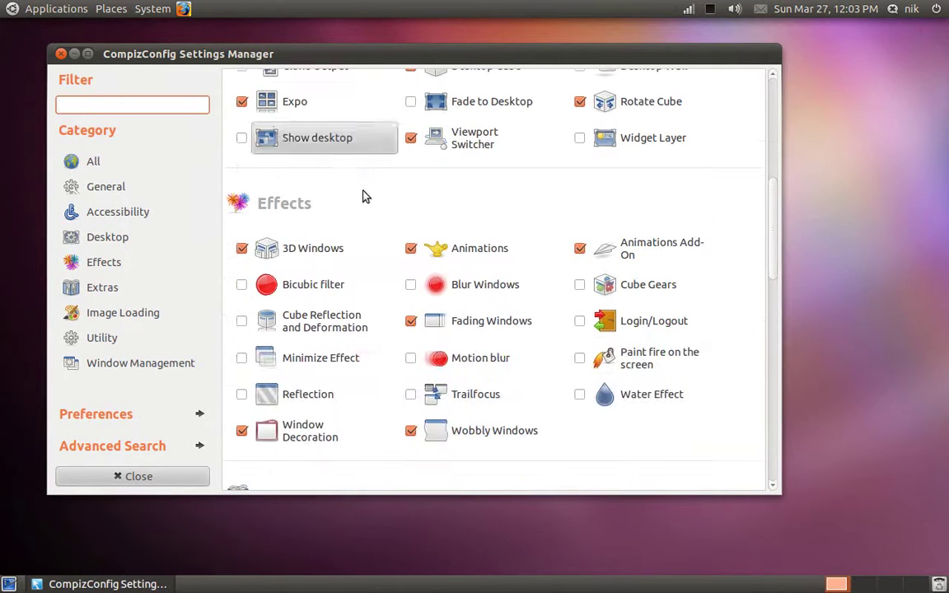
- In Animations, choose the Random open effect and tick Vacuum, Glide 1, Skewer and Fold in its pool
left_click(445, 252)
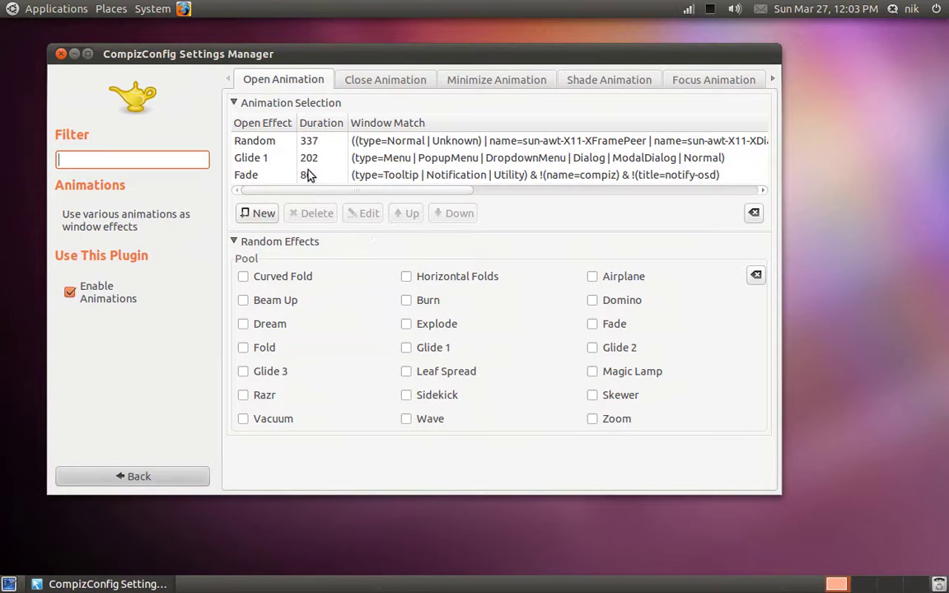
left_click(282, 142)
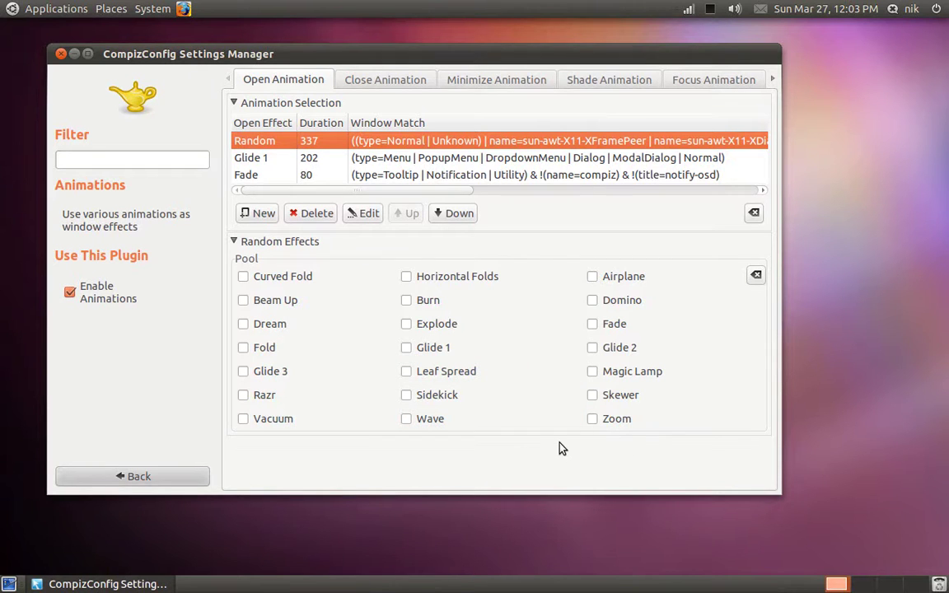
left_click(241, 421)
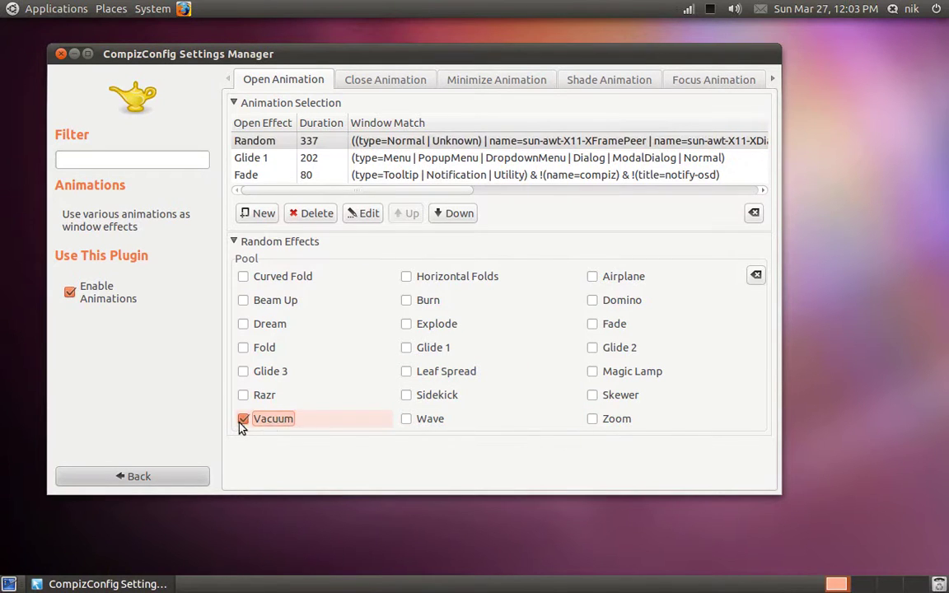
left_click(409, 396)
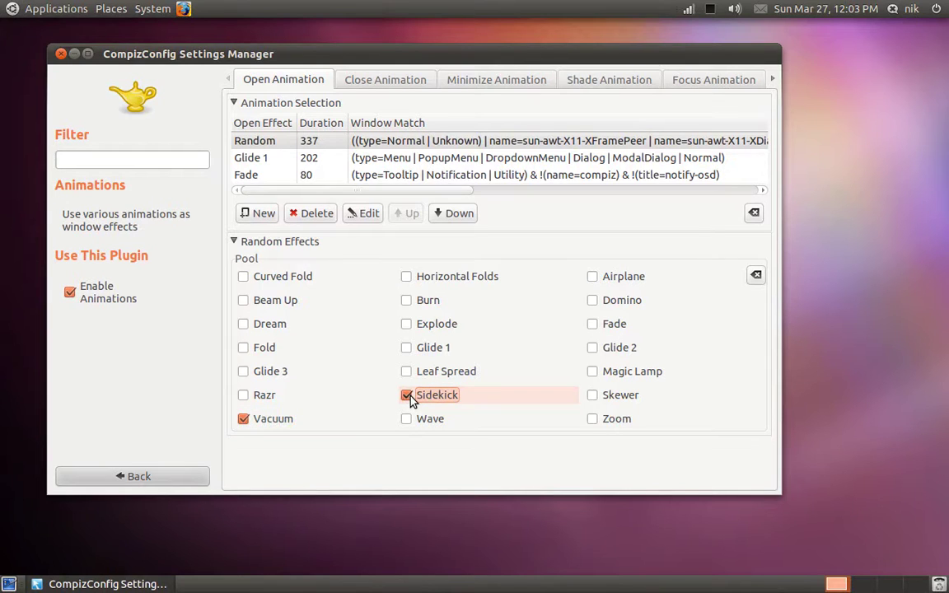
left_click(409, 397)
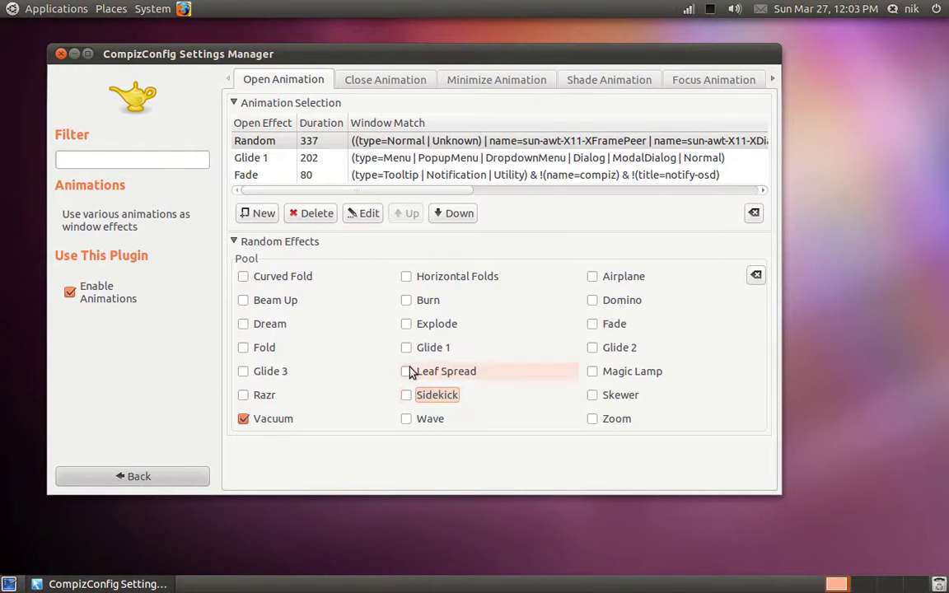
left_click(407, 348)
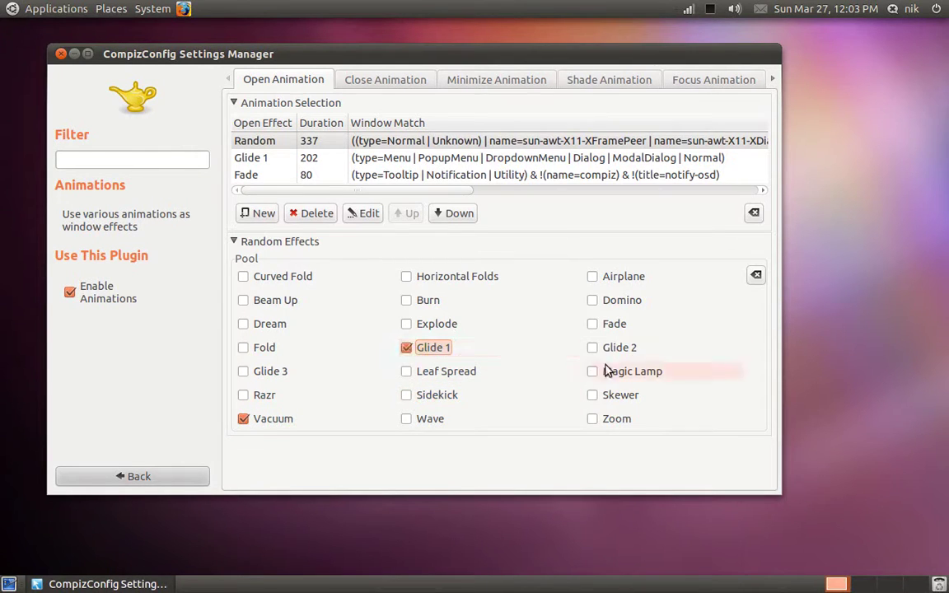
left_click(593, 399)
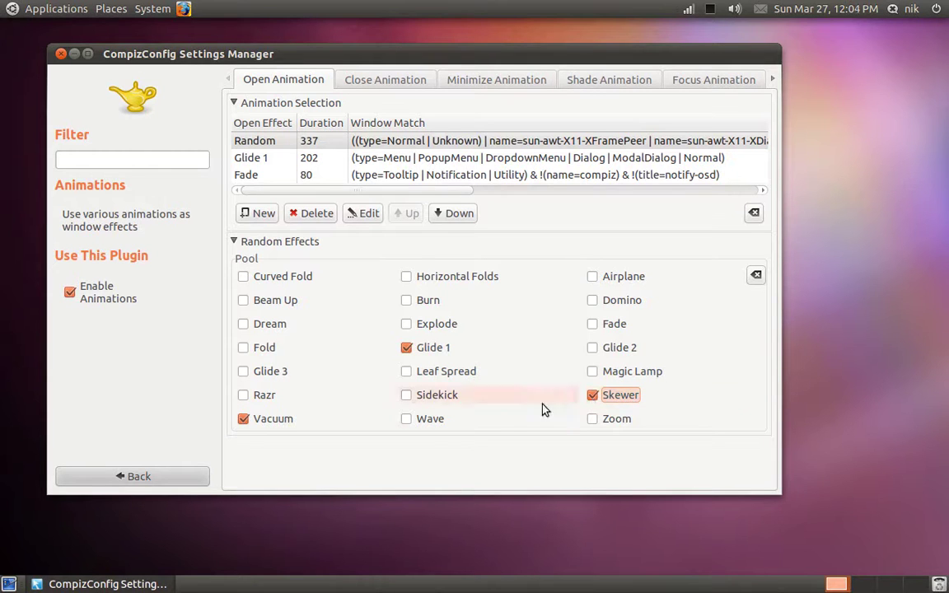
left_click(245, 347)
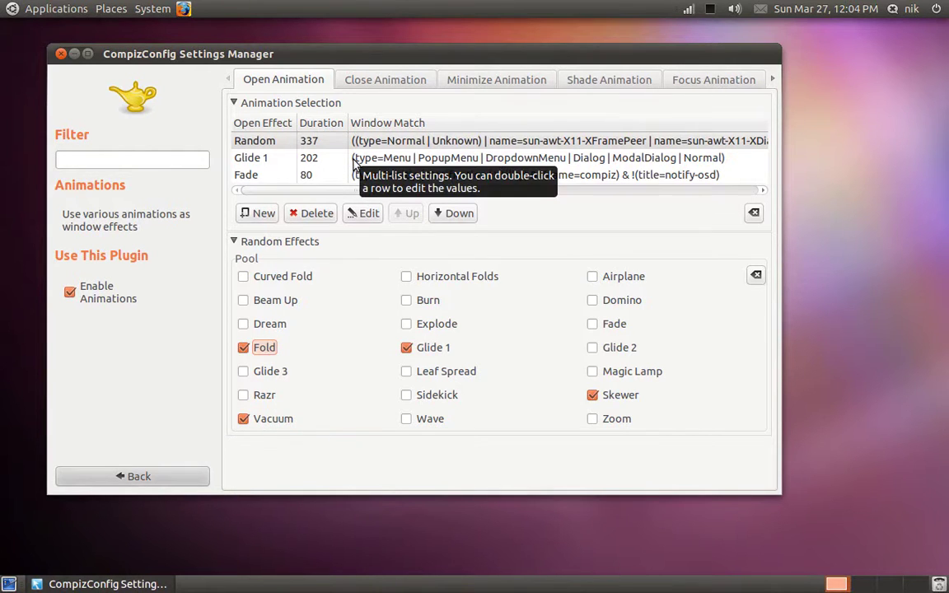
- Move past the Close Animation tab to the Animations Effect Settings page and scroll through it
left_click(373, 79)
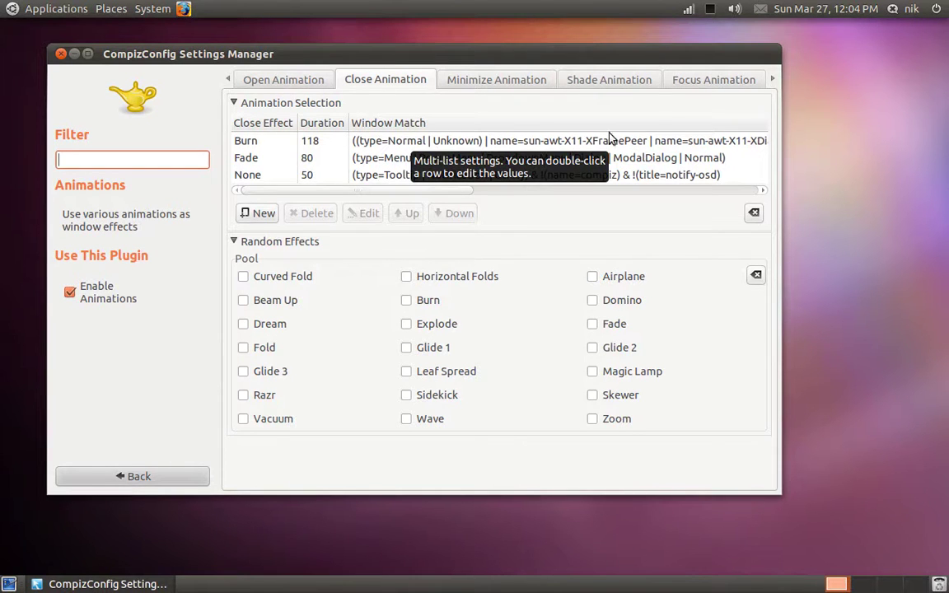
left_click_drag(774, 83, 774, 82)
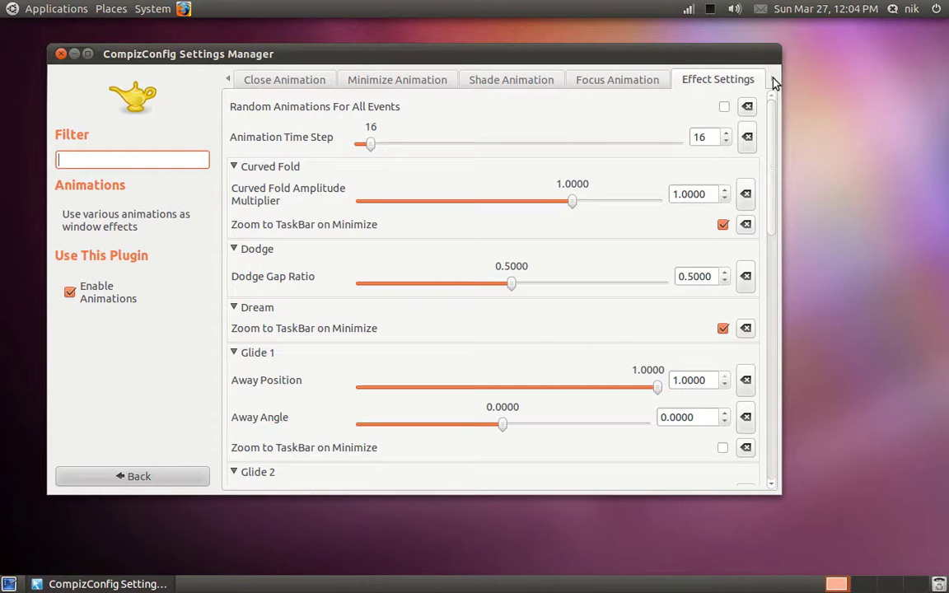
mouse_move(775, 133)
left_mouse_down()
mouse_move(775, 282)
mouse_move(785, 130)
left_mouse_up()
mouse_move(786, 131)
left_mouse_down()
mouse_move(778, 367)
mouse_move(769, 121)
left_mouse_up()
- In Animations Add-On, expand Burn and pick light grey (#D4D4D4) as the fire particle colour
left_click(153, 478)
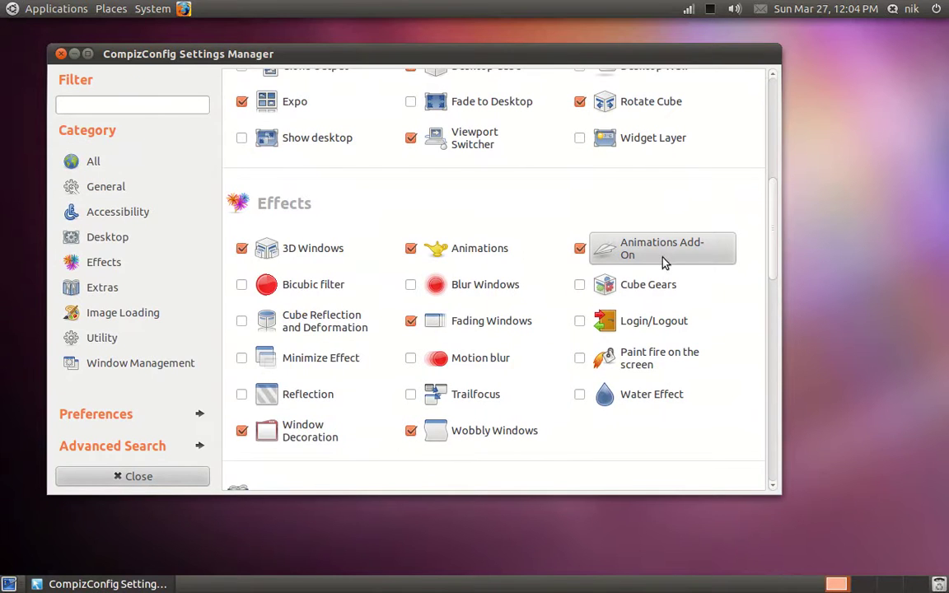
left_click(674, 248)
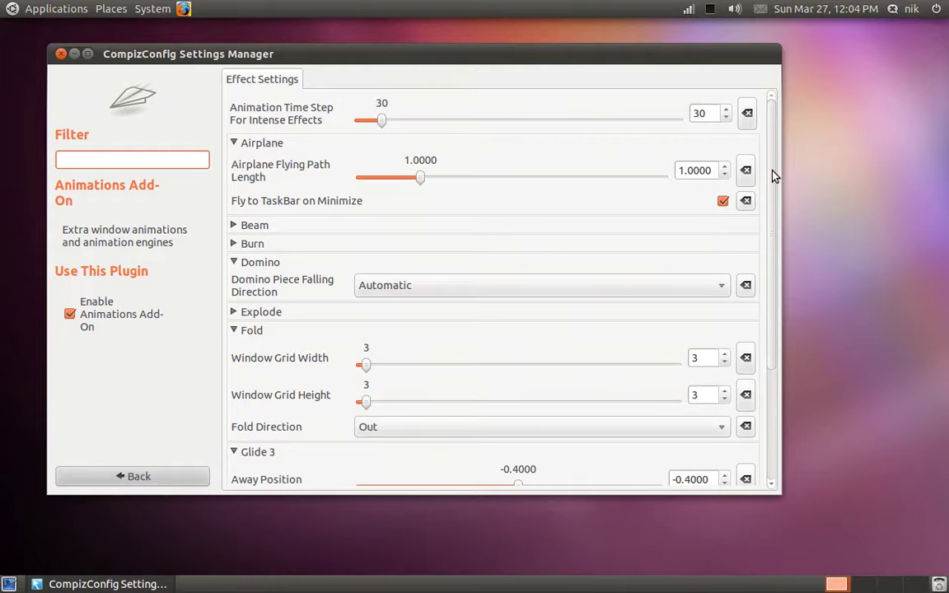
left_click_drag(774, 174, 774, 179)
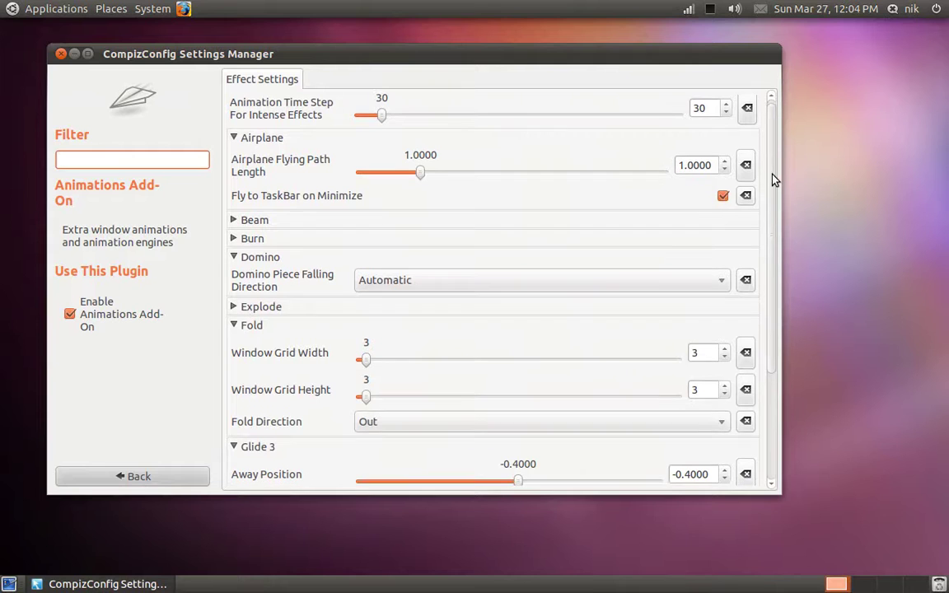
left_click(234, 238)
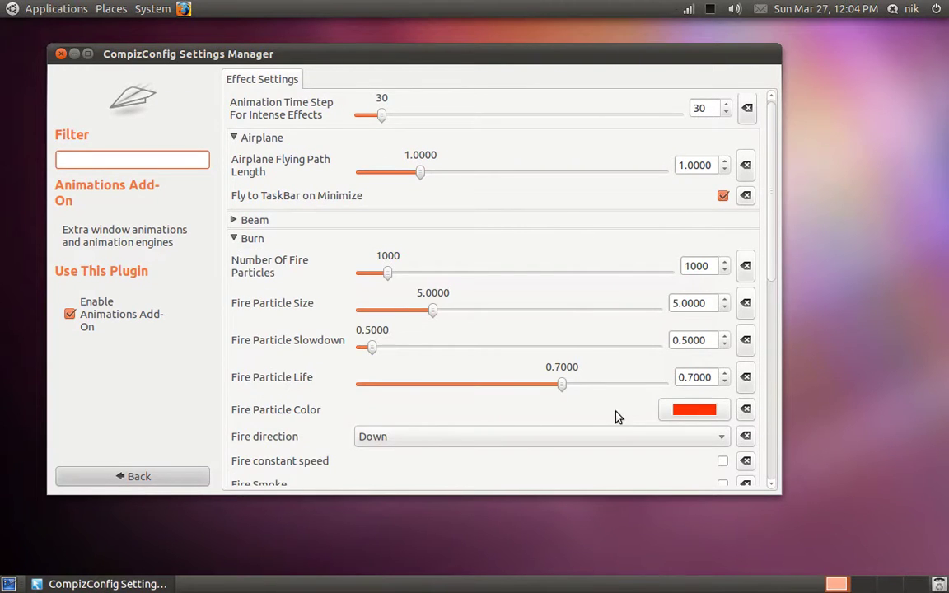
left_click(689, 420)
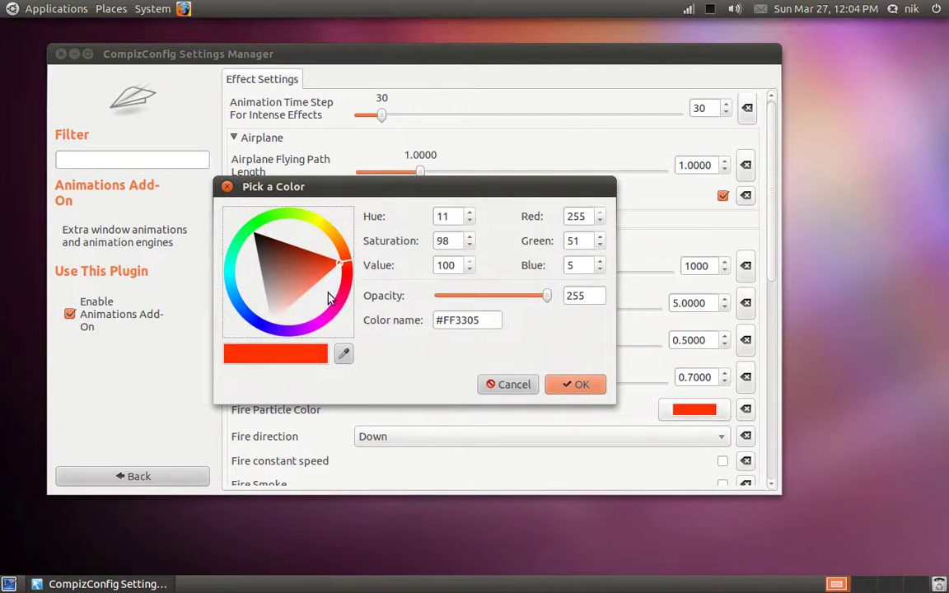
mouse_move(264, 249)
left_mouse_down()
mouse_move(293, 277)
mouse_move(287, 344)
mouse_move(303, 339)
mouse_move(278, 346)
mouse_move(262, 308)
mouse_move(294, 308)
mouse_move(330, 275)
mouse_move(309, 279)
mouse_move(262, 245)
mouse_move(278, 304)
mouse_move(234, 311)
mouse_move(227, 301)
mouse_move(227, 318)
left_mouse_up()
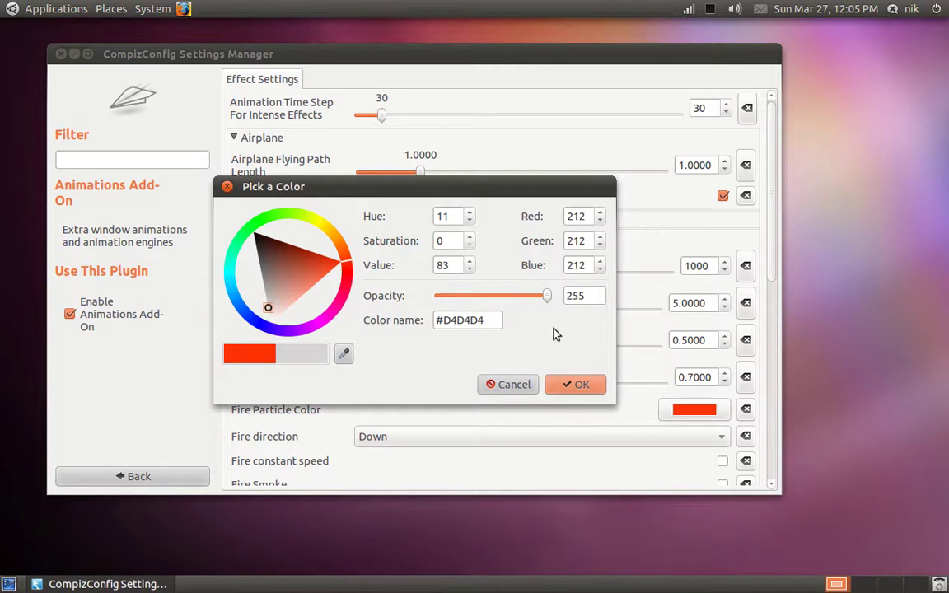
- Confirm the grey fire colour, then set fire particle size to 2.3828 and particle count to 622
left_click(574, 384)
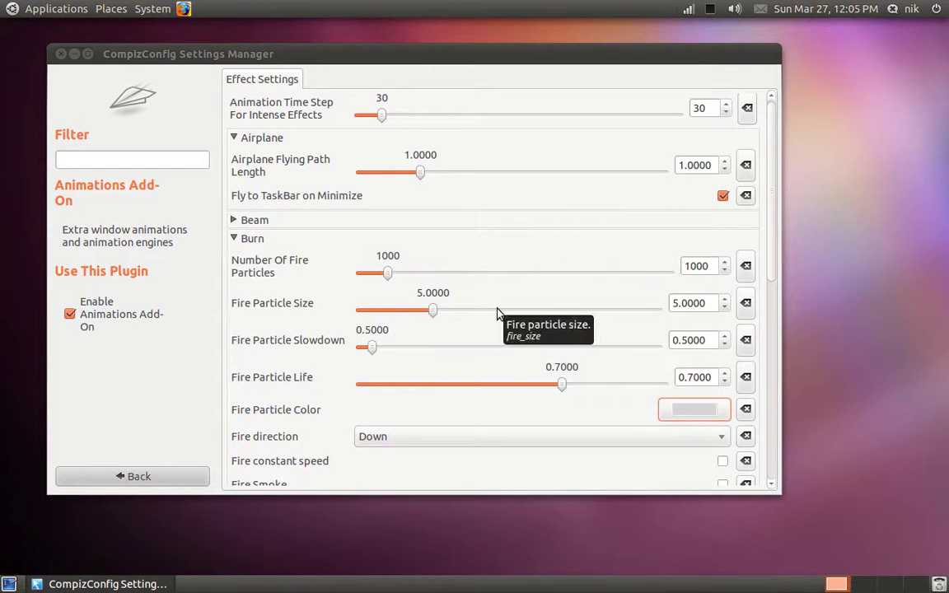
left_click(434, 312)
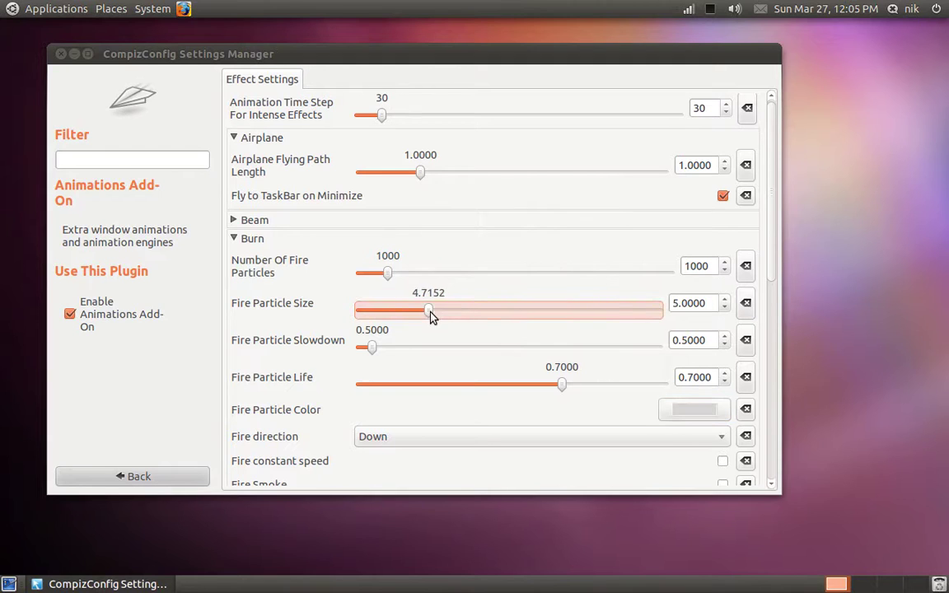
left_click_drag(414, 323, 397, 318)
left_click(391, 277)
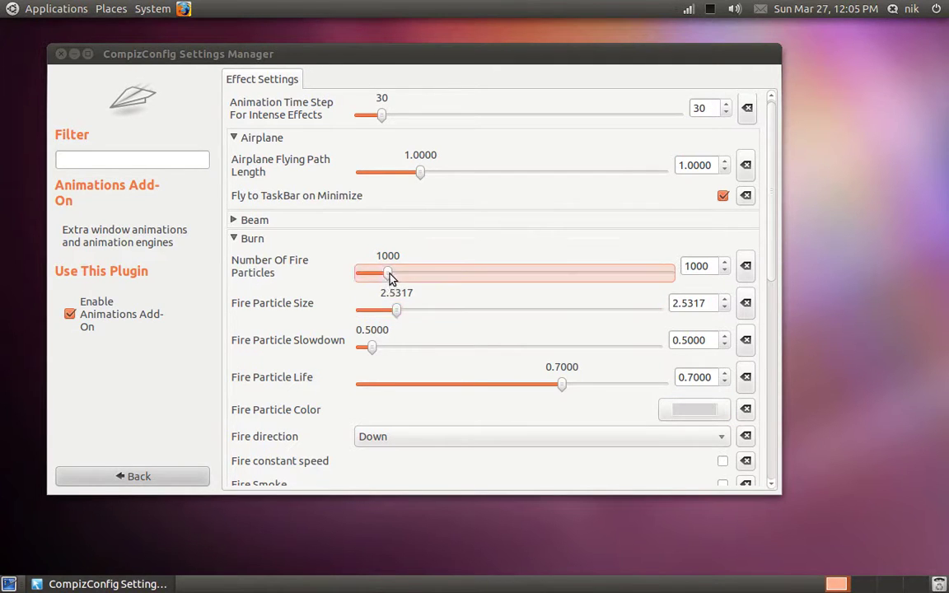
left_click_drag(391, 276, 393, 316)
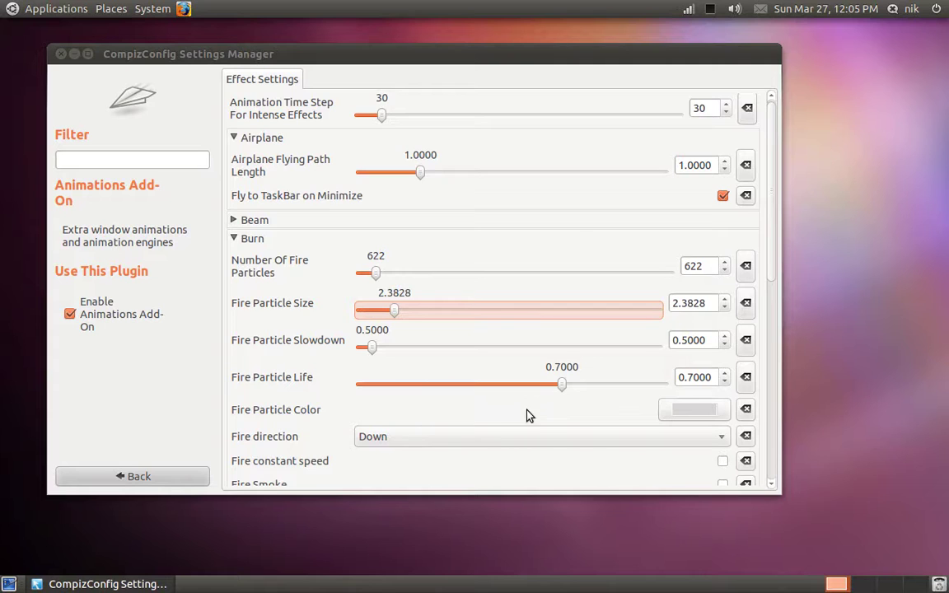
scroll(528, 416, "down", 3)
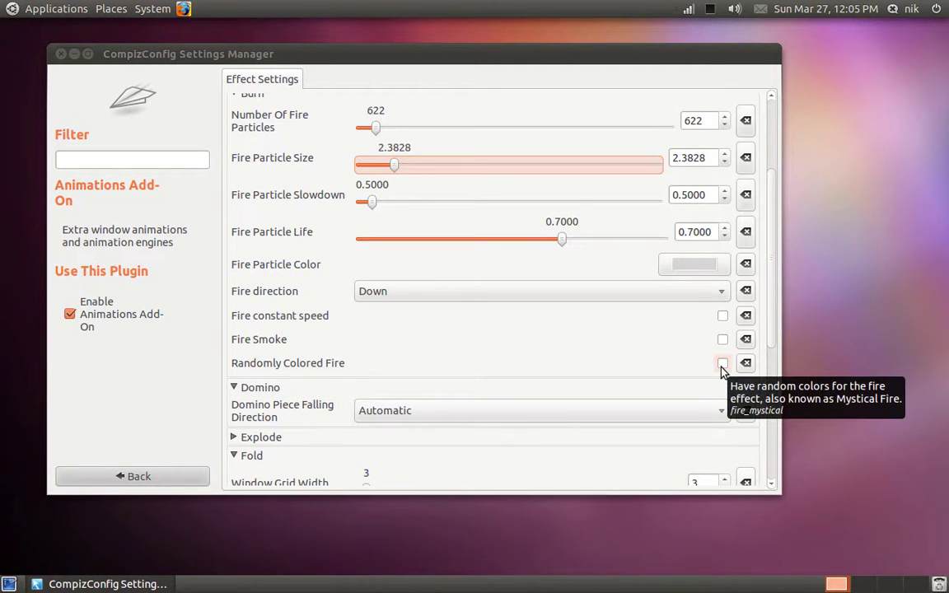
- Enable randomly coloured fire and preview the burn by opening and closing the Home folder twice
left_click(722, 365)
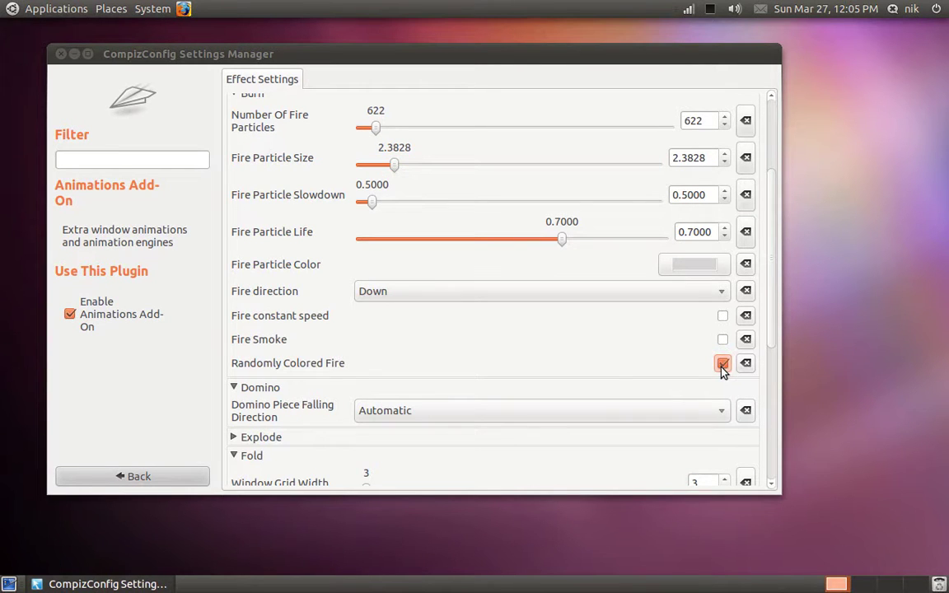
left_click(110, 9)
left_click(103, 27)
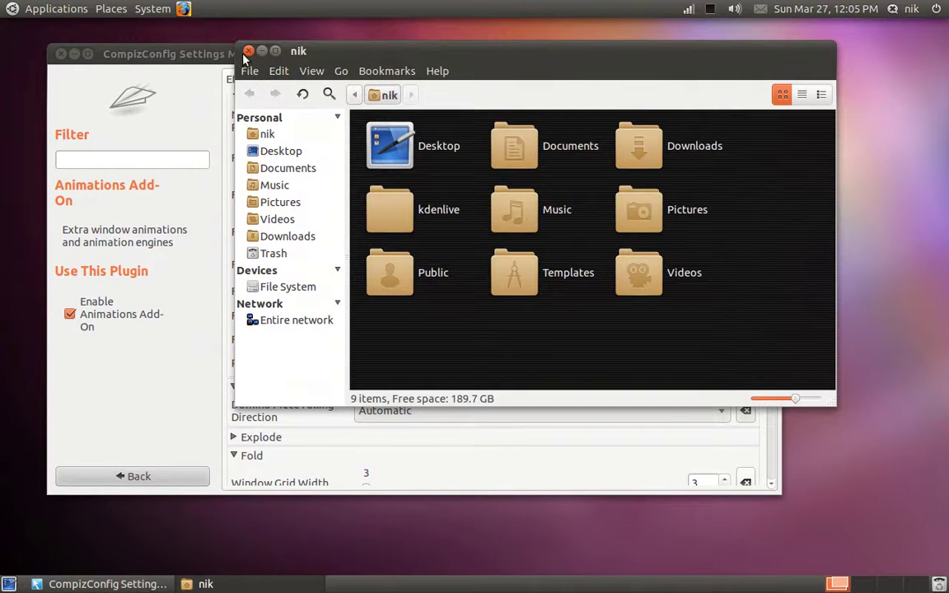
left_click(249, 52)
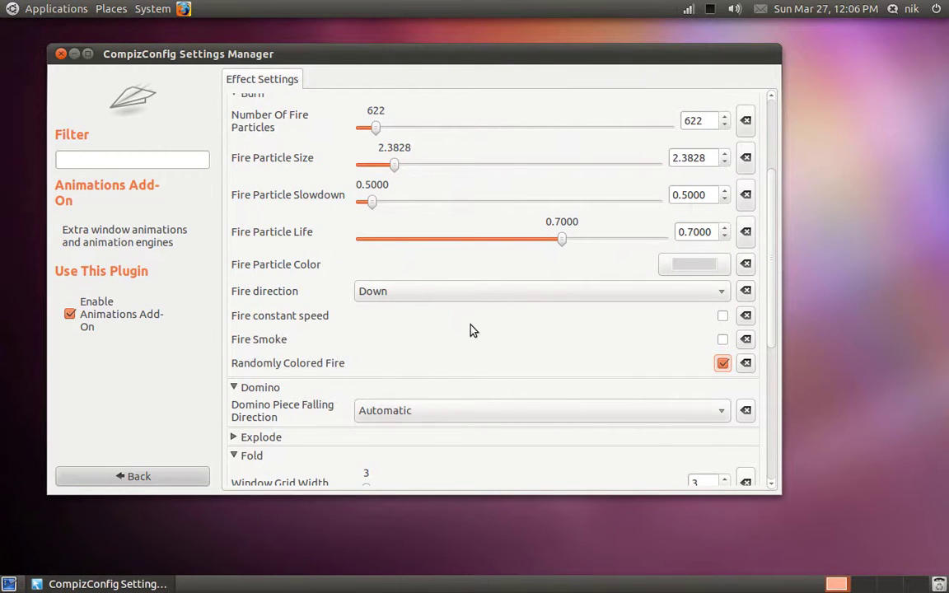
left_click(123, 8)
left_click(125, 26)
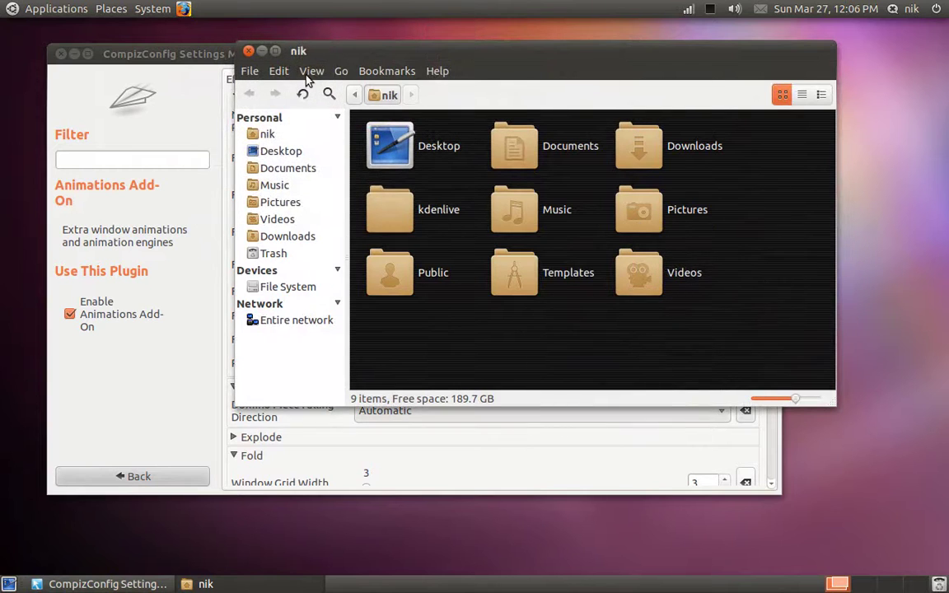
left_click(249, 51)
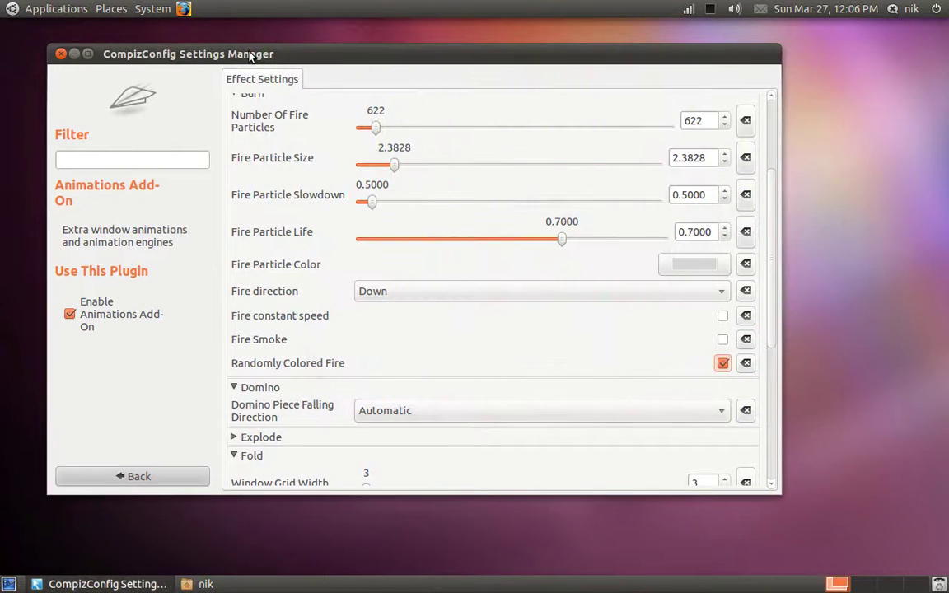
- Disable random fire colours, enable Fire Smoke, and preview the burn on the Home folder again
left_click(721, 367)
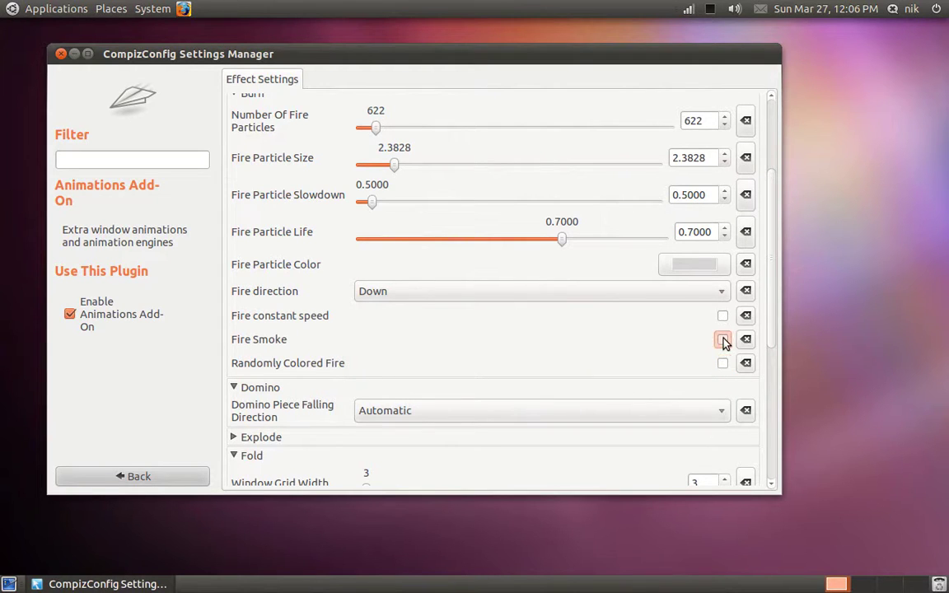
left_click(723, 340)
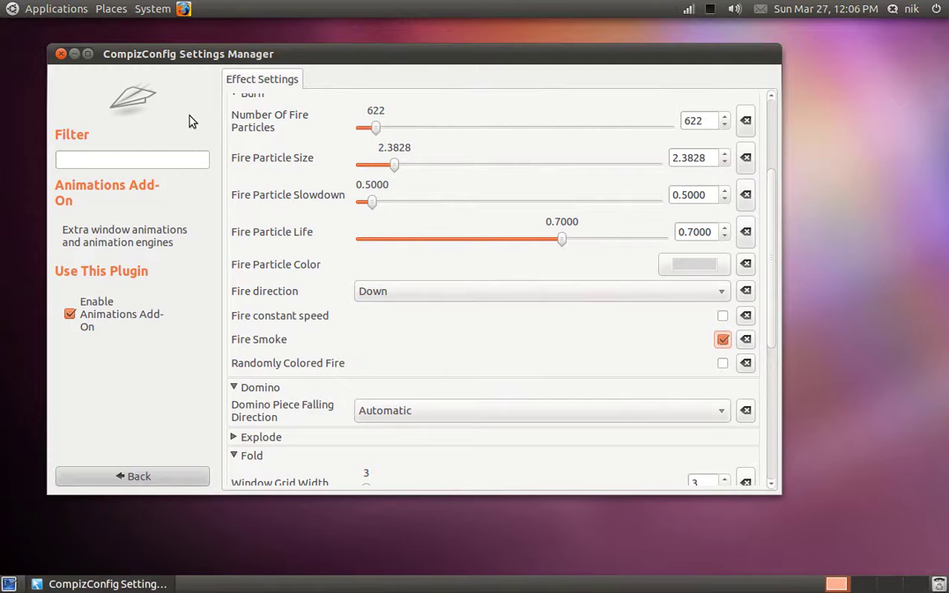
left_click(113, 9)
left_click(122, 32)
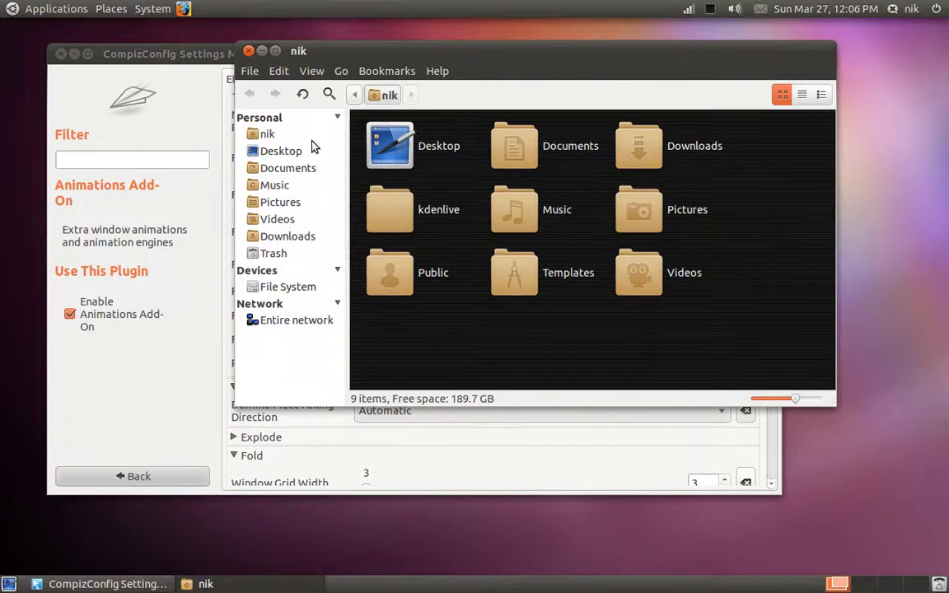
left_click(248, 51)
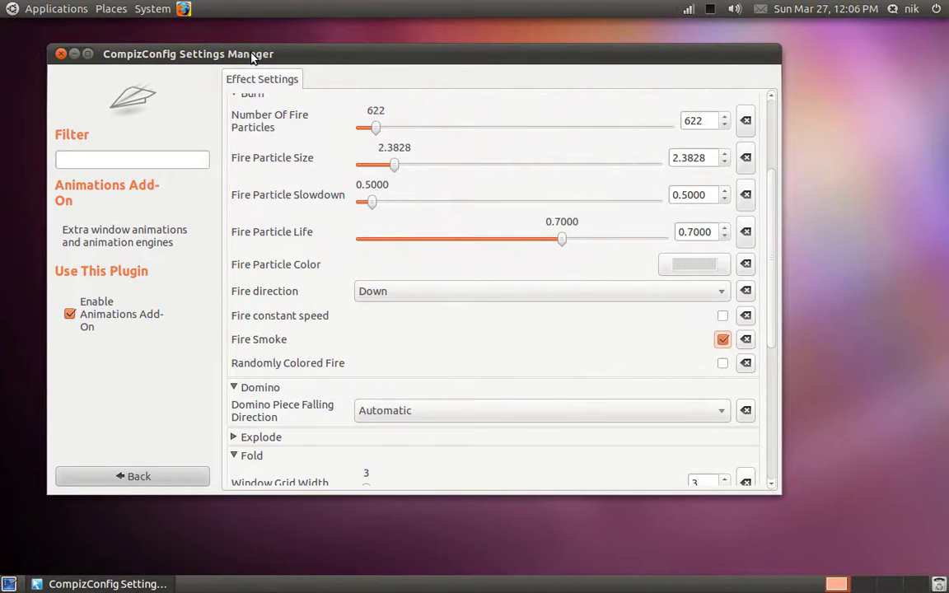
left_click_drag(252, 56, 262, 58)
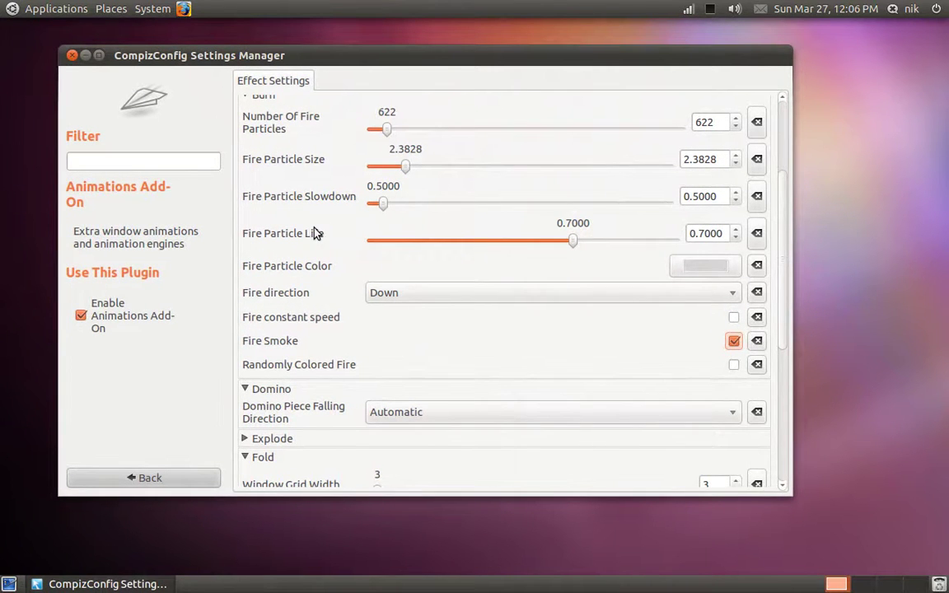
scroll(307, 336, "down", 3)
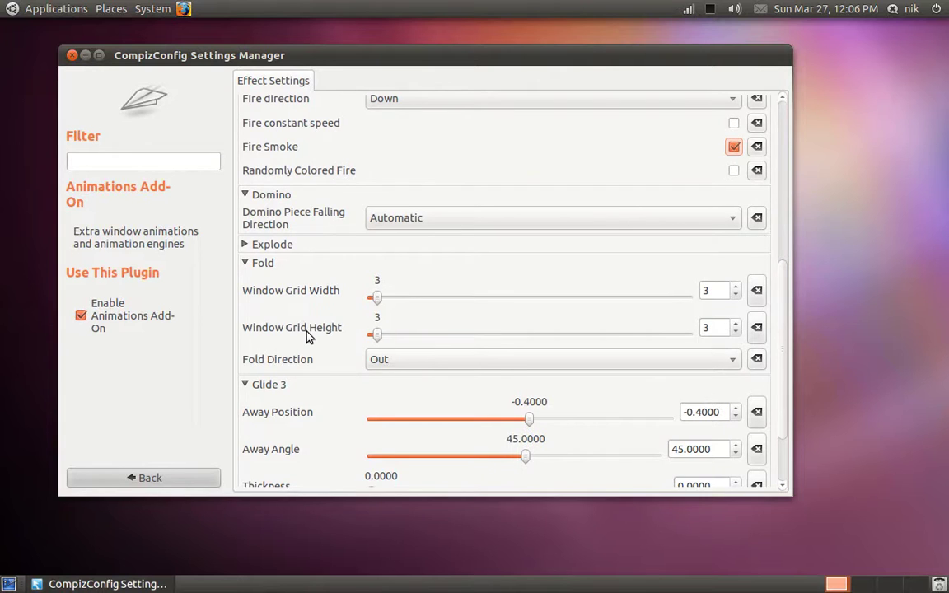
scroll(307, 336, "down", 2)
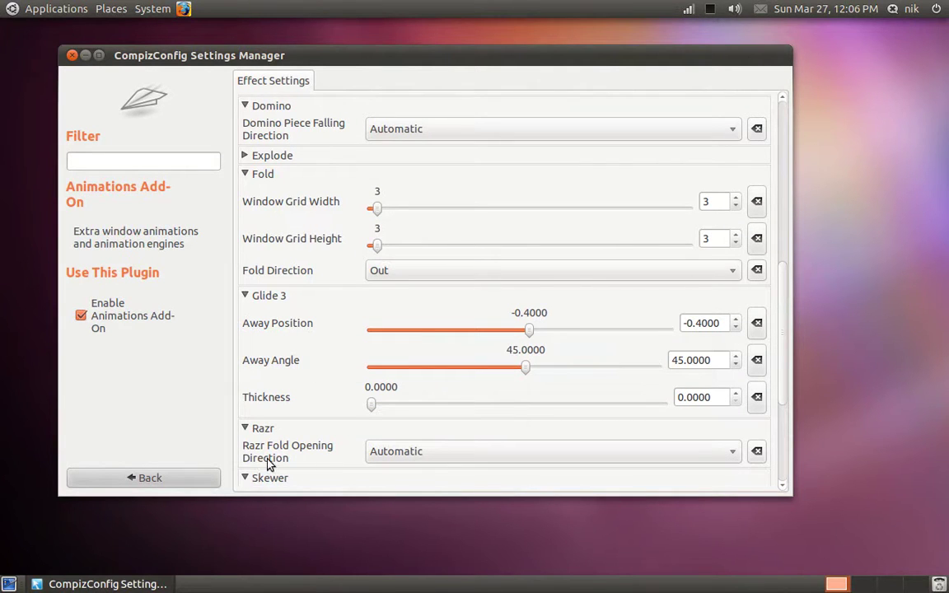
scroll(268, 466, "down", 5)
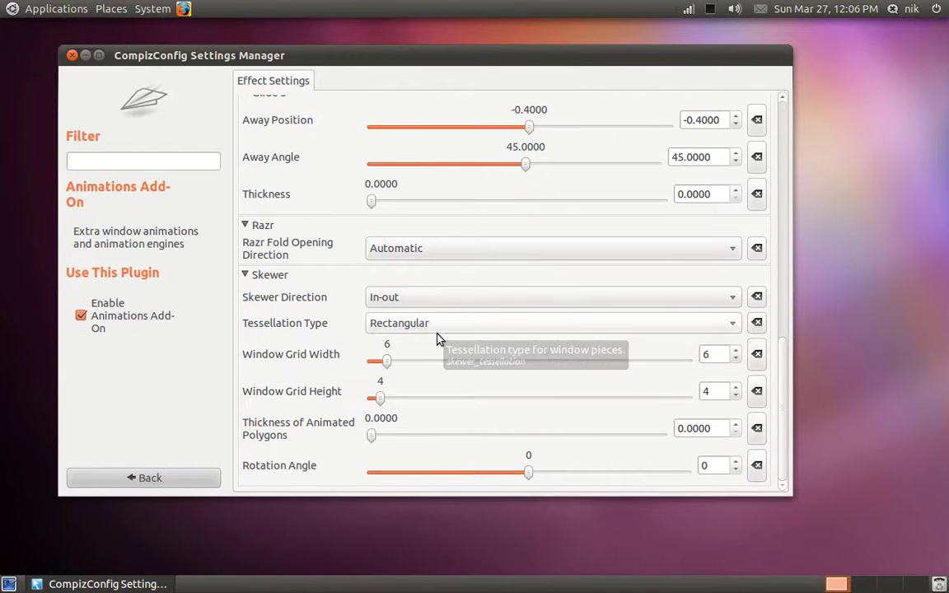
left_click(109, 9)
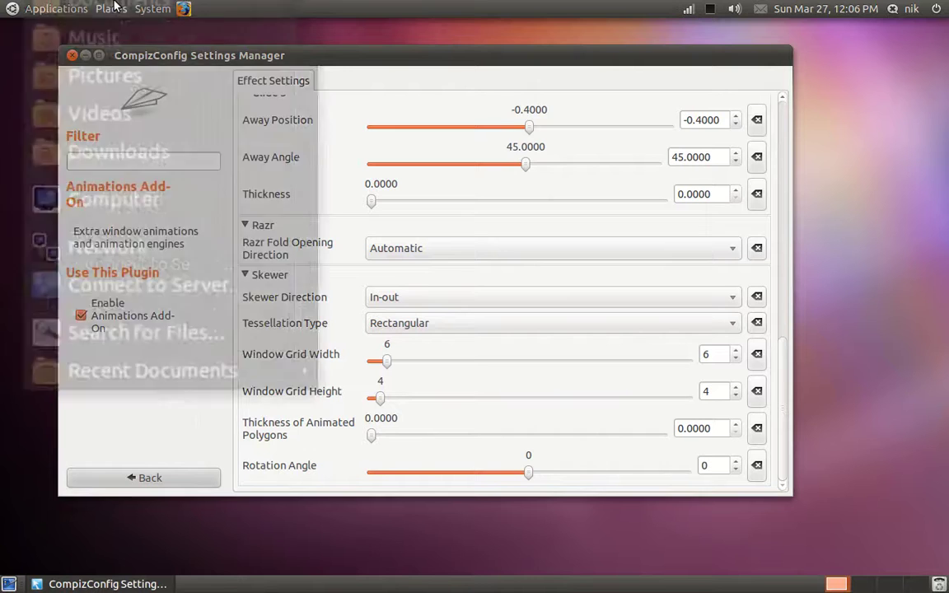
left_click(114, 24)
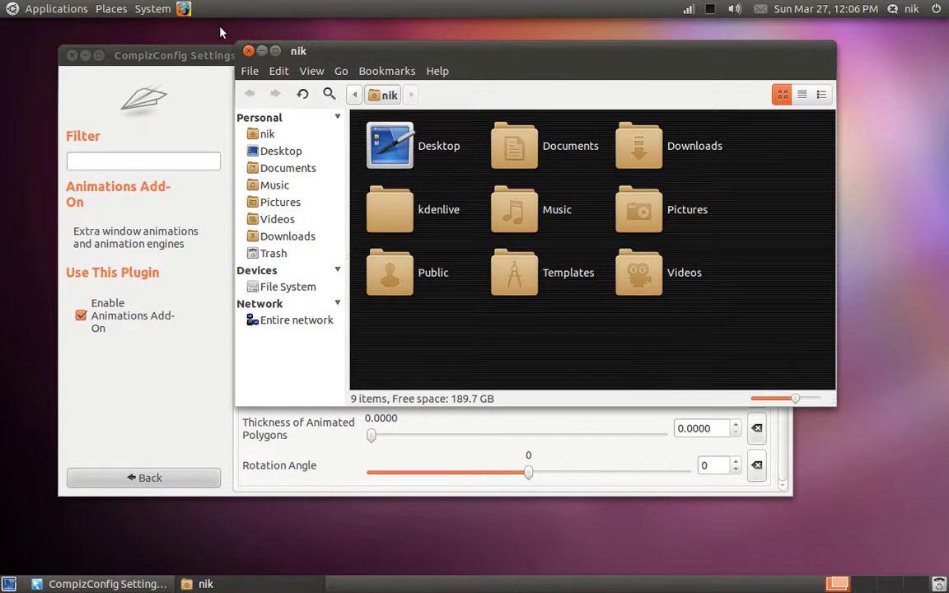
left_click(262, 50)
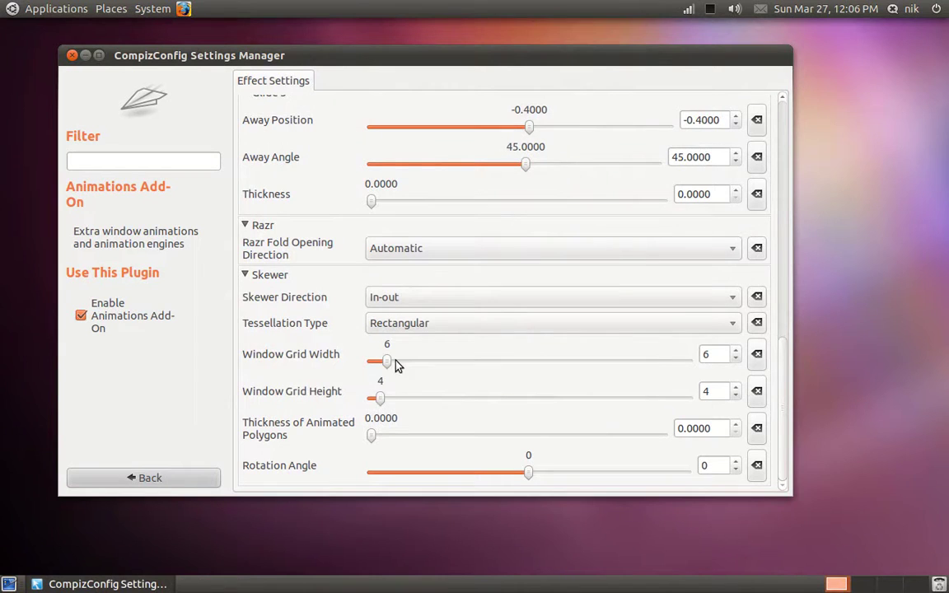
- Set the Skewer window grid to 8 by 8 with Hexagonal tessellation and In-out direction
mouse_move(380, 399)
left_click_drag(382, 402, 394, 401)
left_click_drag(389, 364, 389, 333)
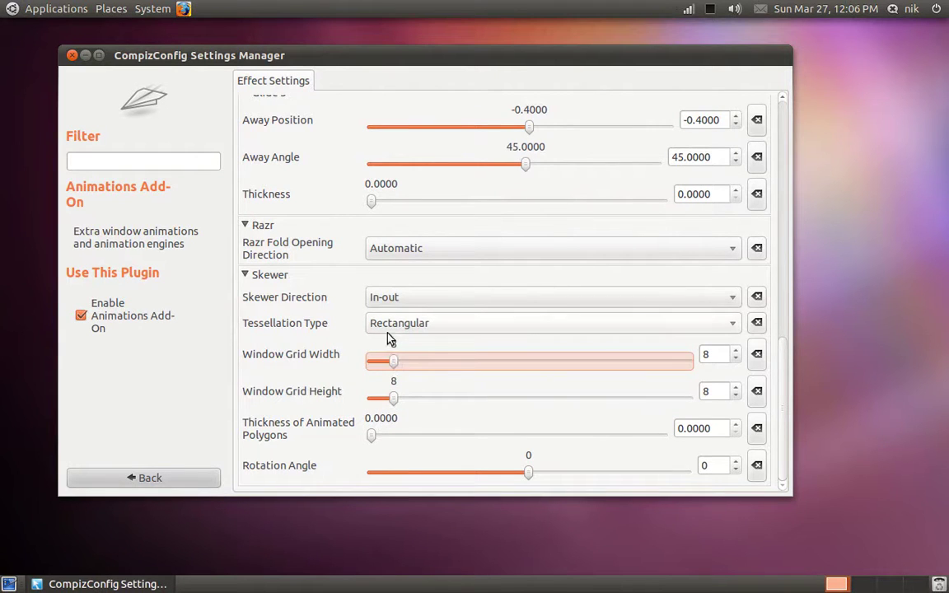
left_click(389, 333)
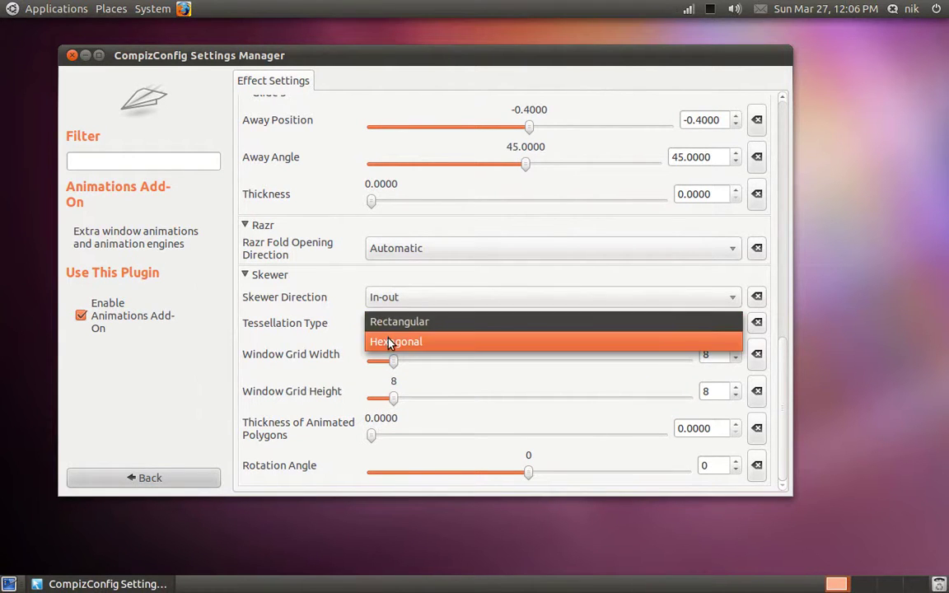
left_click(392, 340)
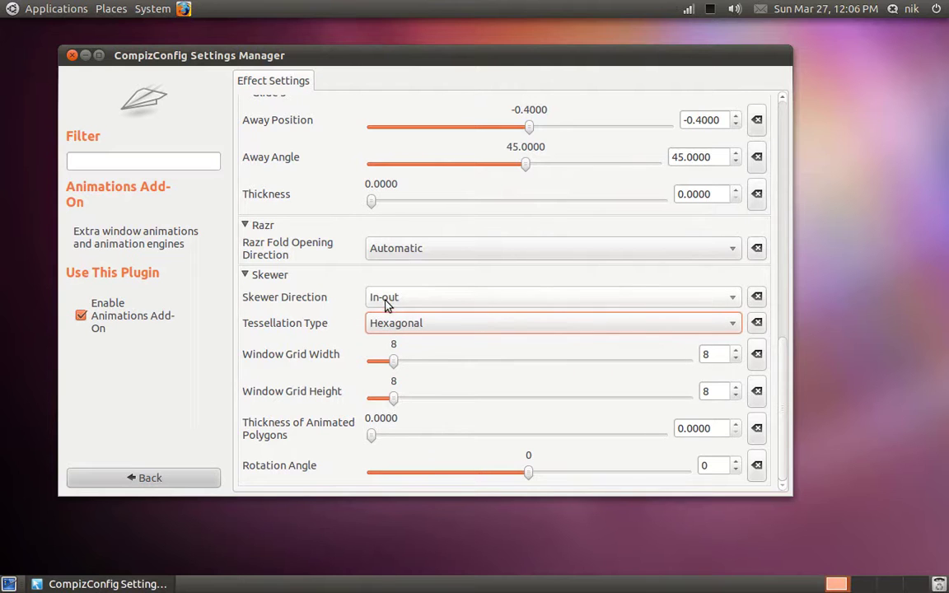
left_click(384, 301)
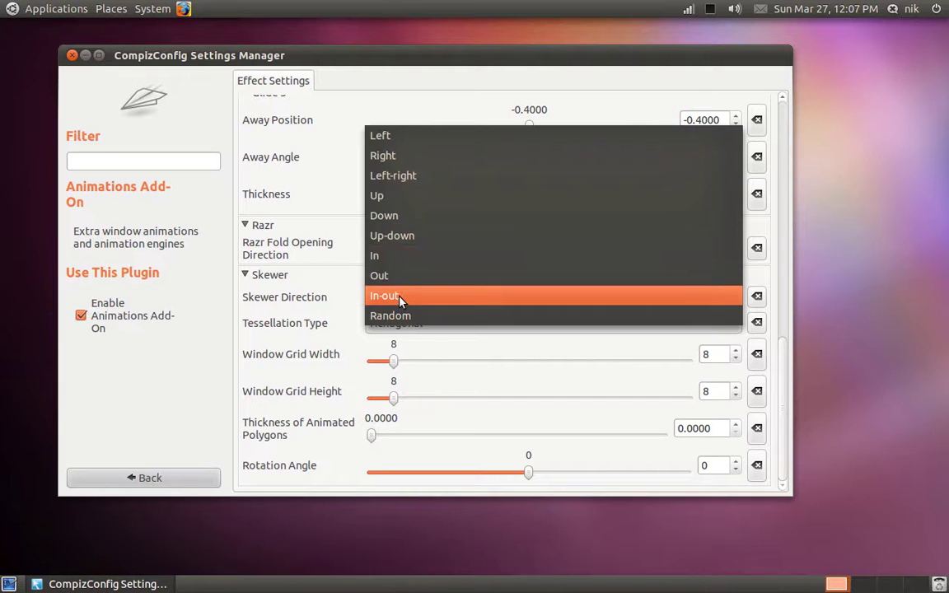
left_click(399, 302)
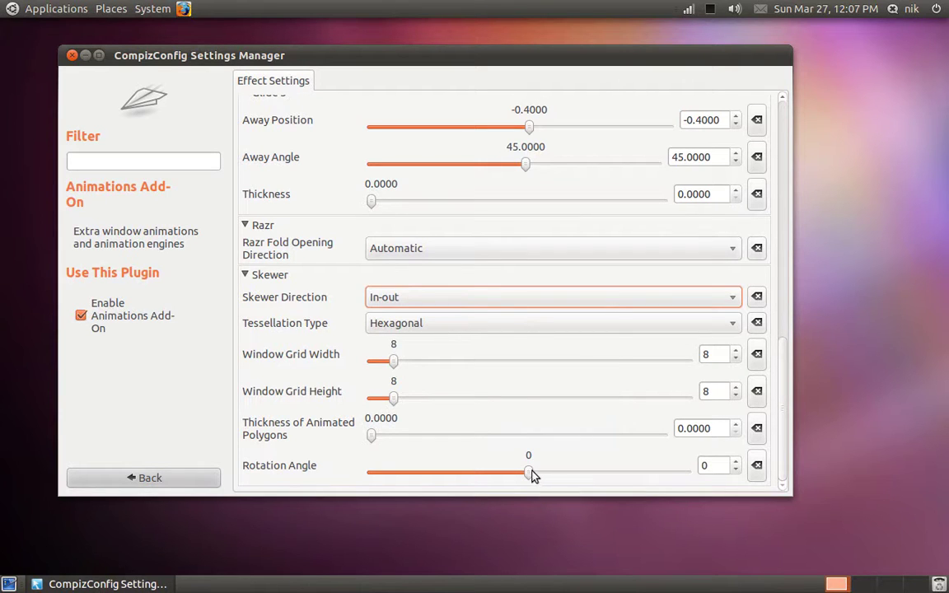
- Try a larger Skewer rotation angle, then reset it to its default 0
mouse_move(530, 477)
left_mouse_down()
mouse_move(510, 486)
mouse_move(530, 477)
left_mouse_up()
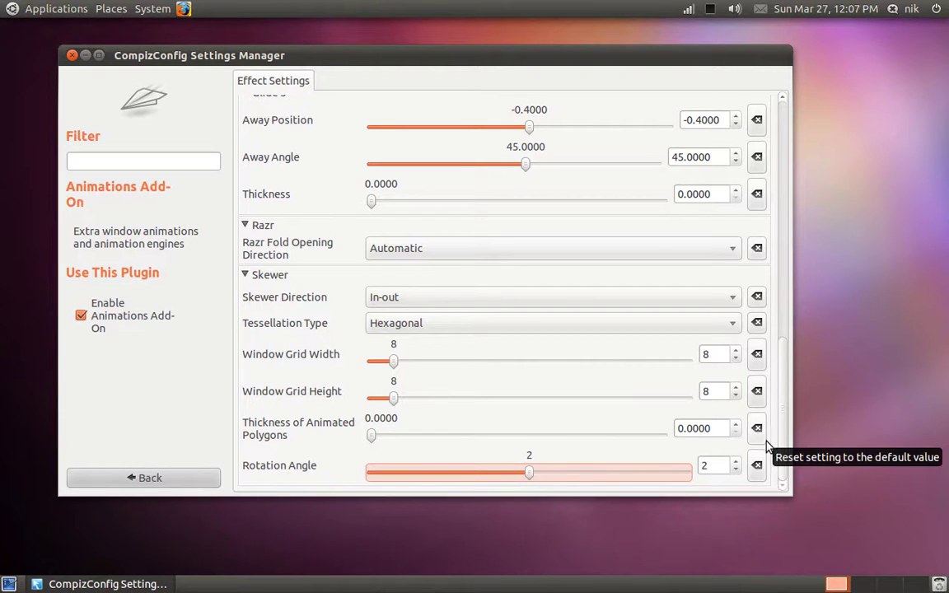
left_click(756, 466)
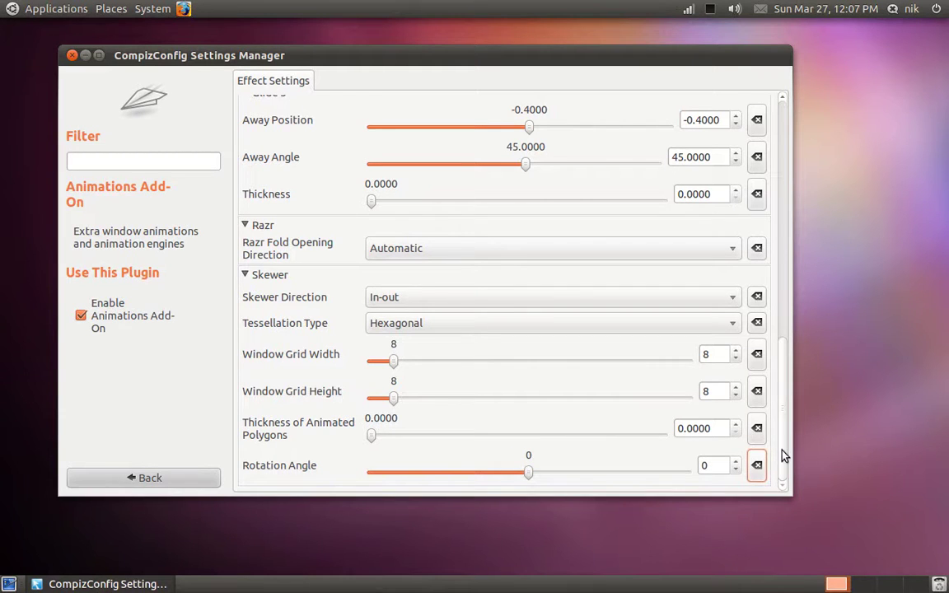
left_click_drag(787, 457, 771, 205)
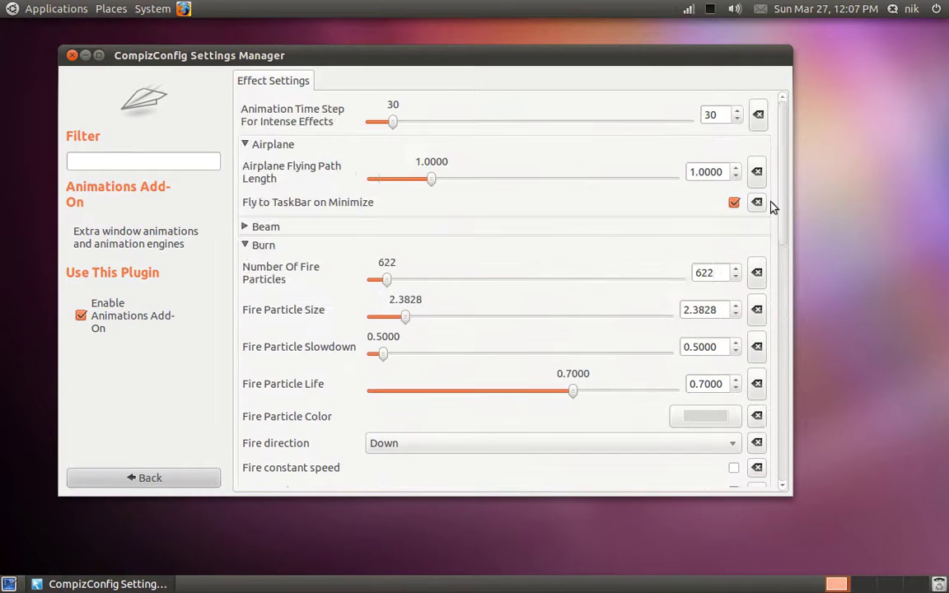
- Expand the Beam effect settings to review them, then go Back to the plugin list
left_click(255, 233)
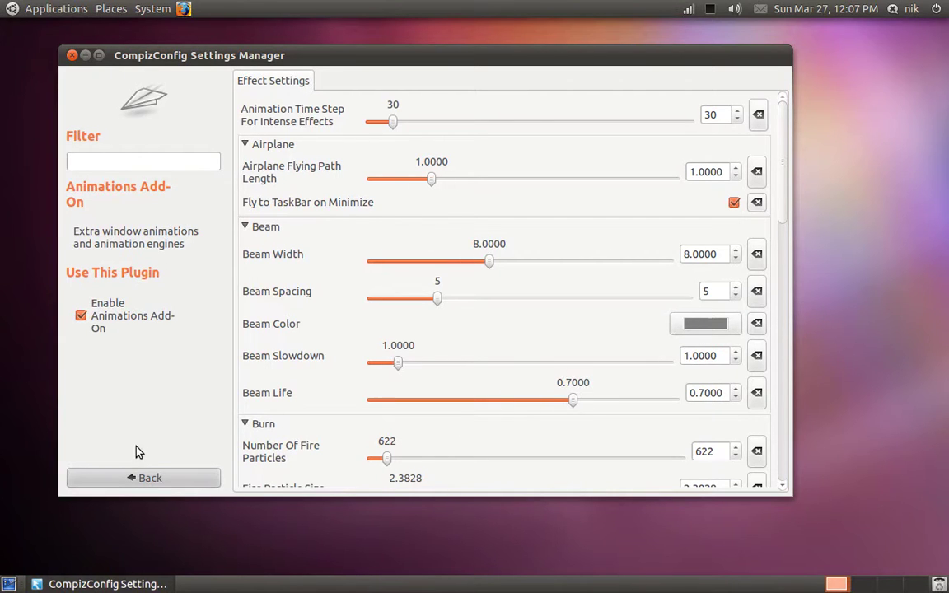
left_click(150, 479)
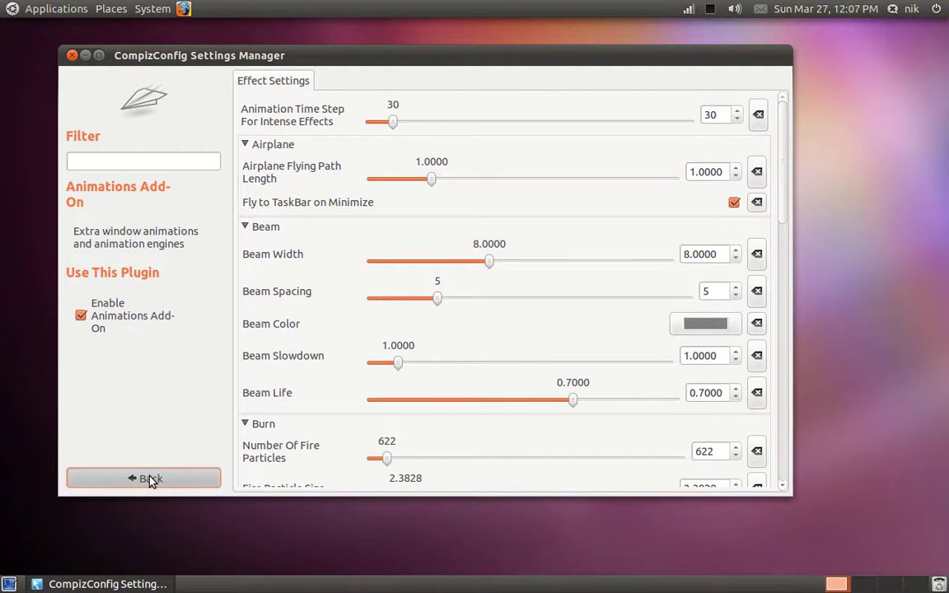
left_click(150, 479)
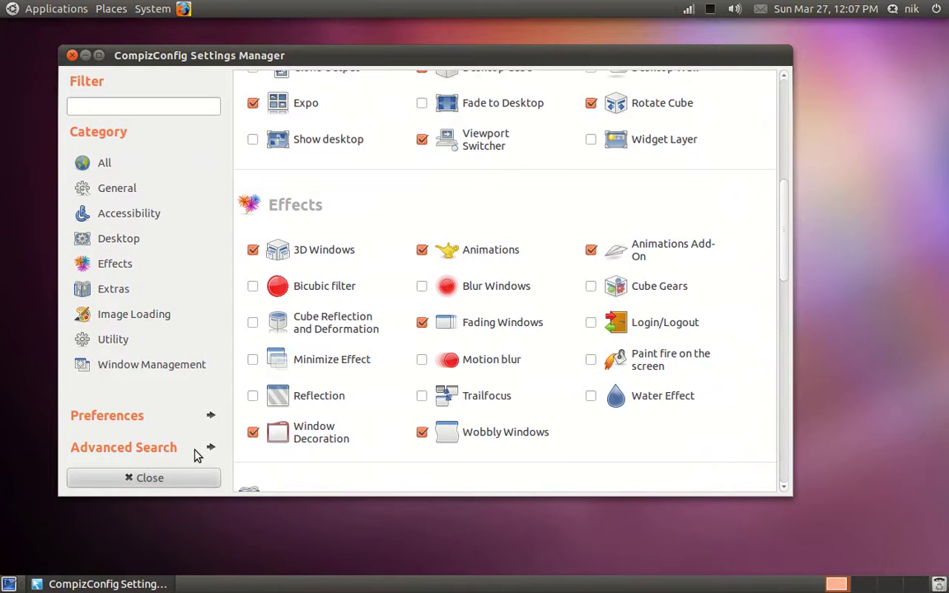
- In Wobbly Windows, test a lower Friction by dragging the window, then reset Friction to 3.0000
left_click(504, 426)
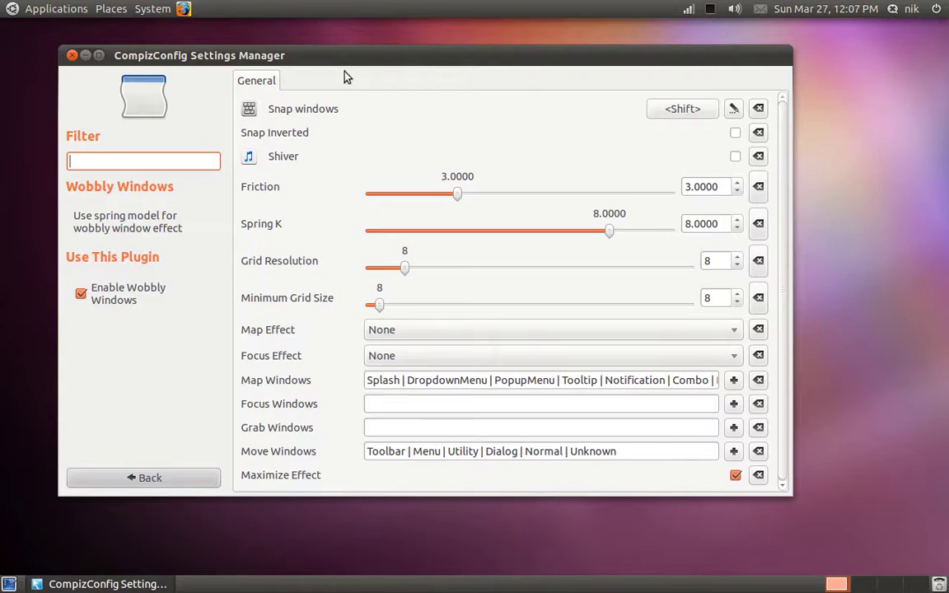
left_click_drag(342, 56, 393, 106)
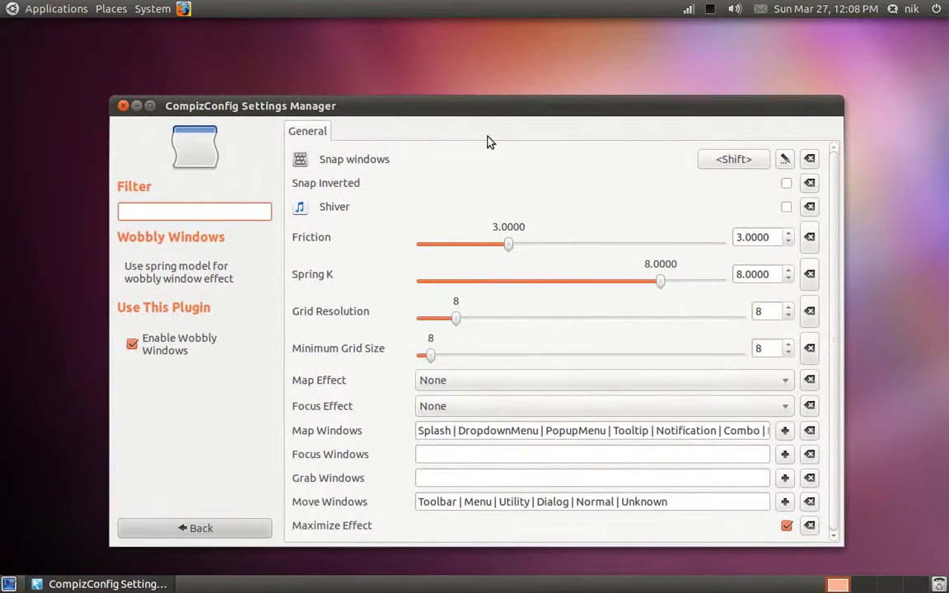
left_click_drag(483, 115, 474, 60)
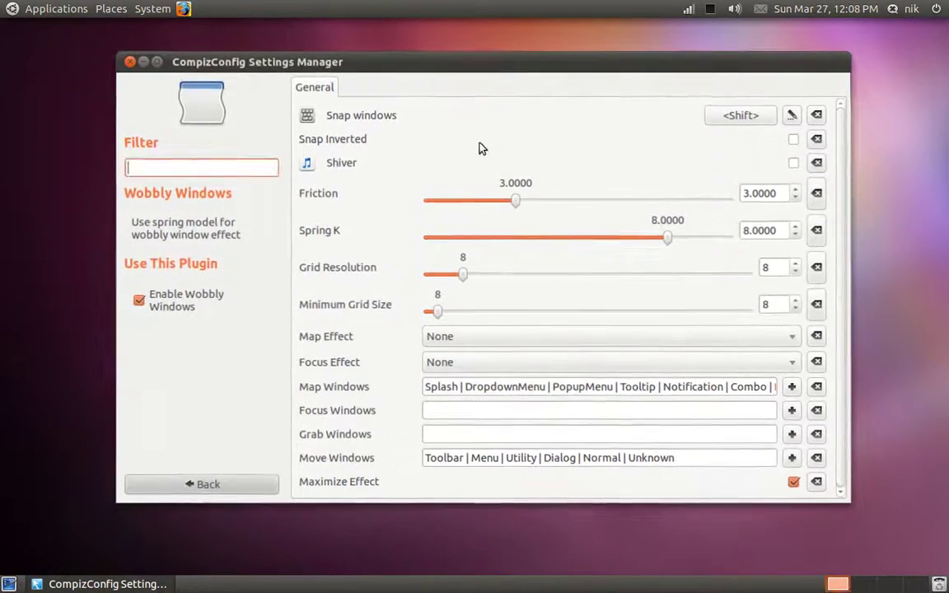
left_click_drag(520, 198, 497, 105)
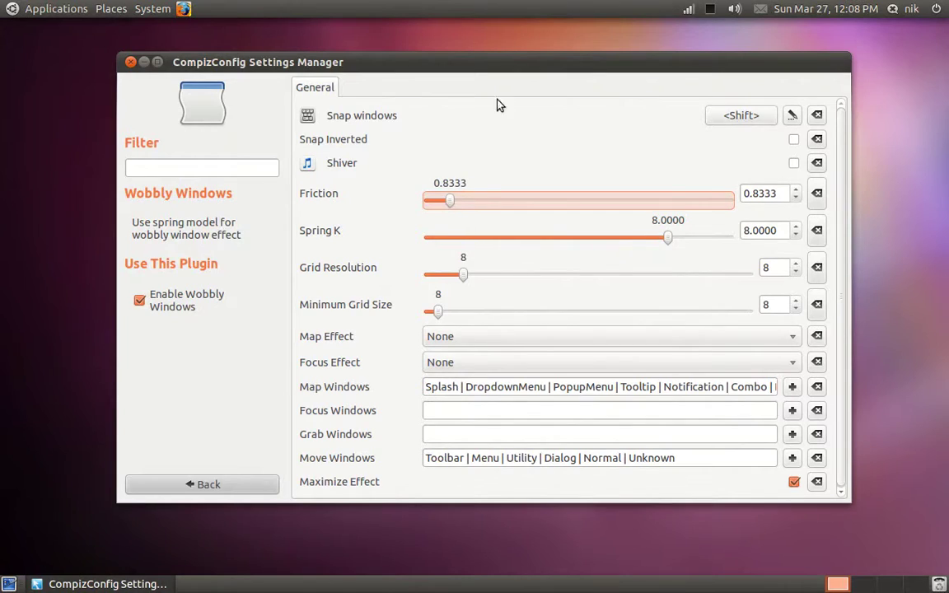
left_click_drag(506, 60, 469, 123)
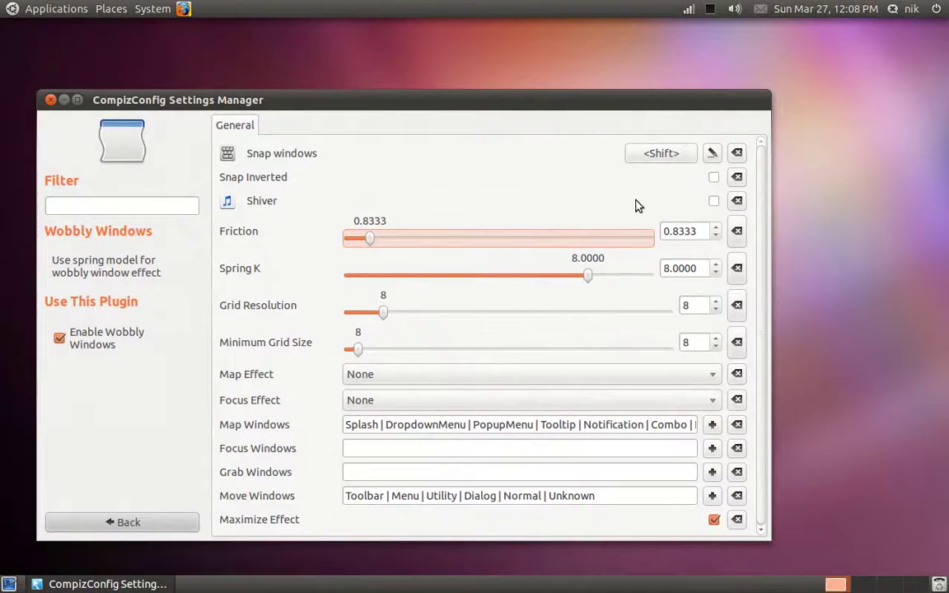
left_click(738, 234)
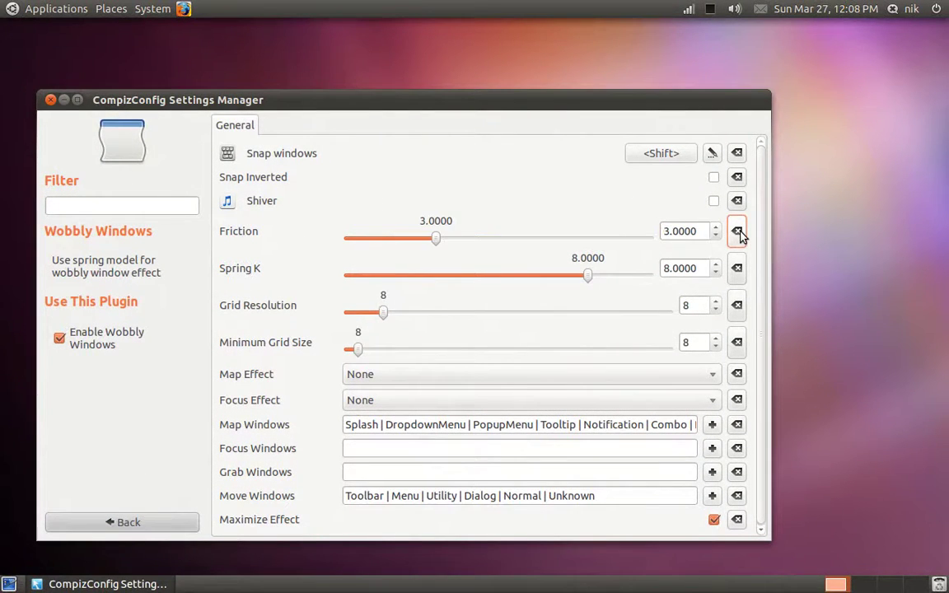
left_click_drag(519, 105, 569, 59)
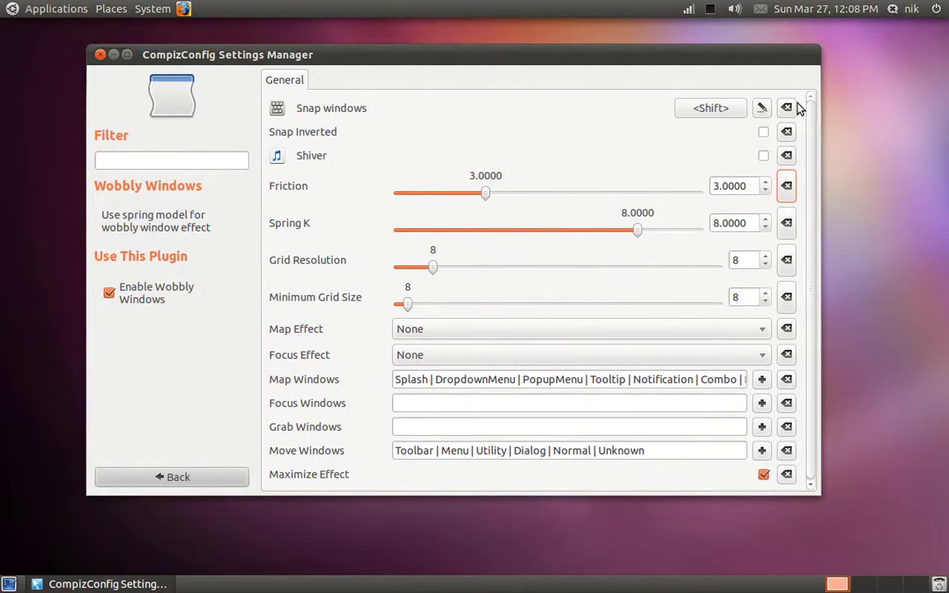
- Trial high and minimum Wobbly Windows grid resolutions, moving the maximized window to watch the wobble
left_click_drag(779, 61, 752, 19)
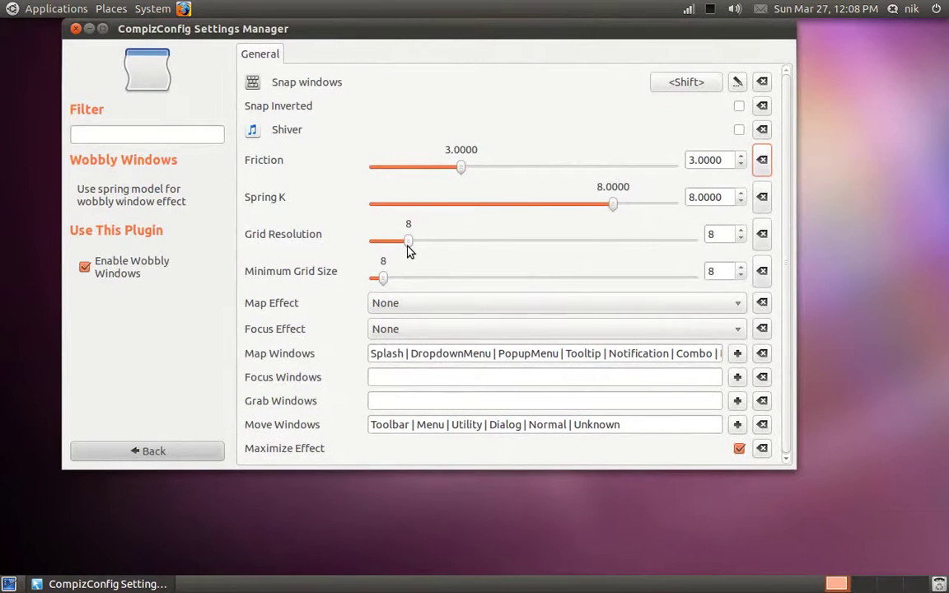
left_click_drag(408, 248, 704, 270)
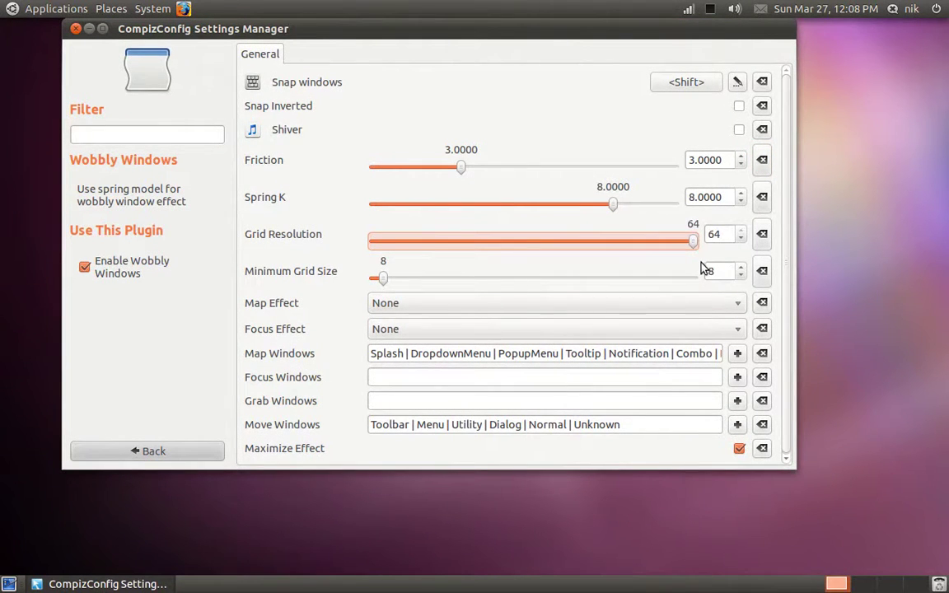
left_click(103, 28)
left_click_drag(62, 19, 783, 11)
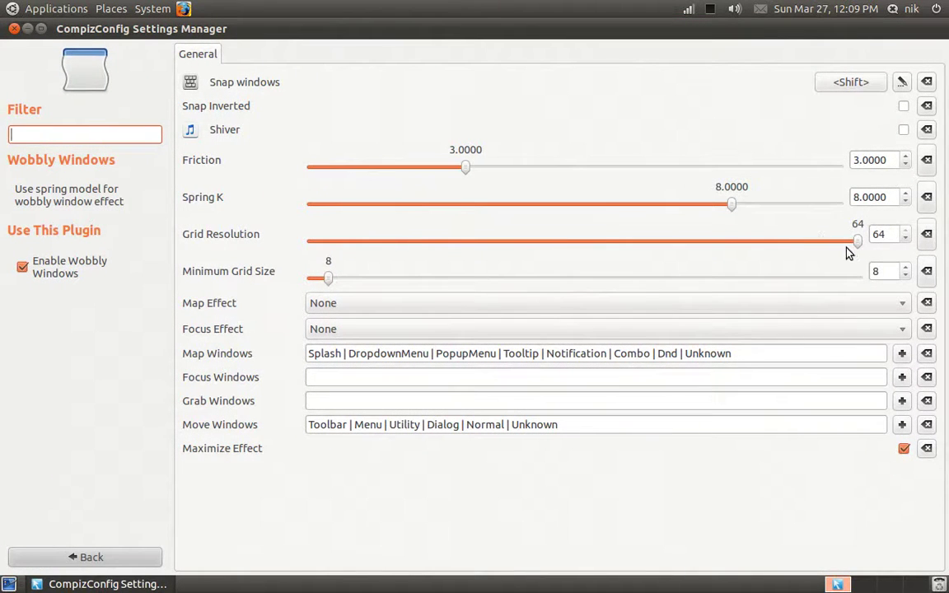
left_click_drag(854, 245, 329, 273)
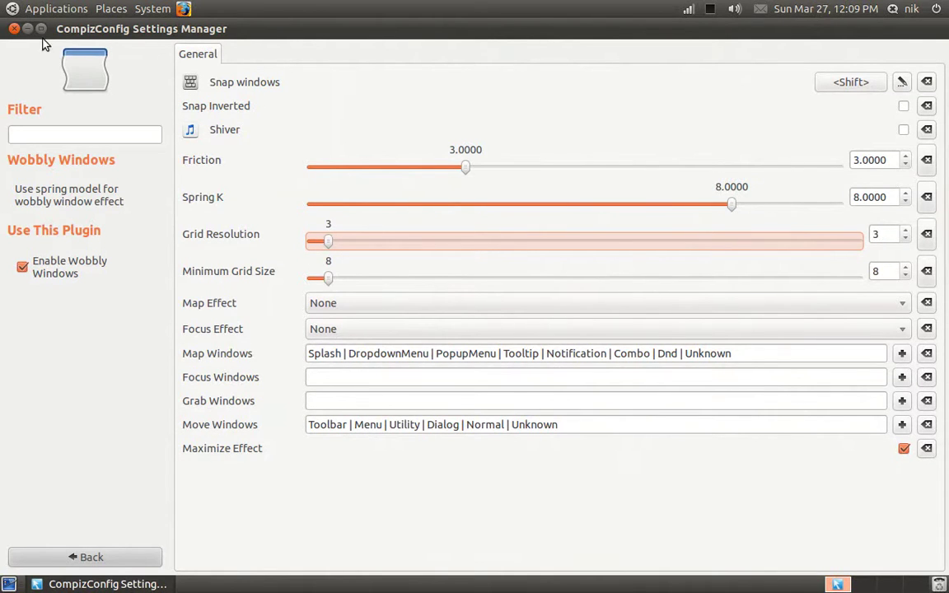
left_click_drag(54, 25, 921, 9)
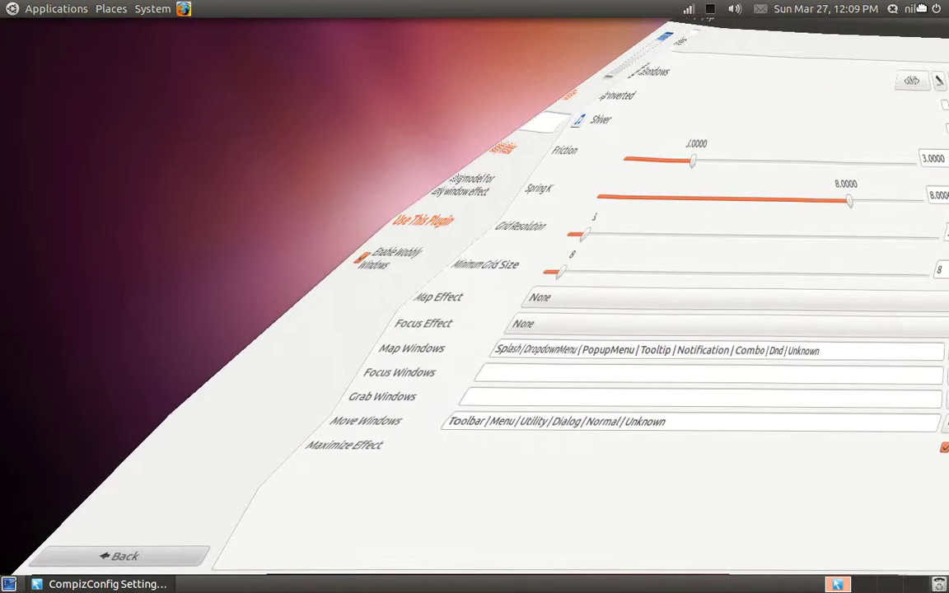
left_click_drag(921, 9, 364, 27)
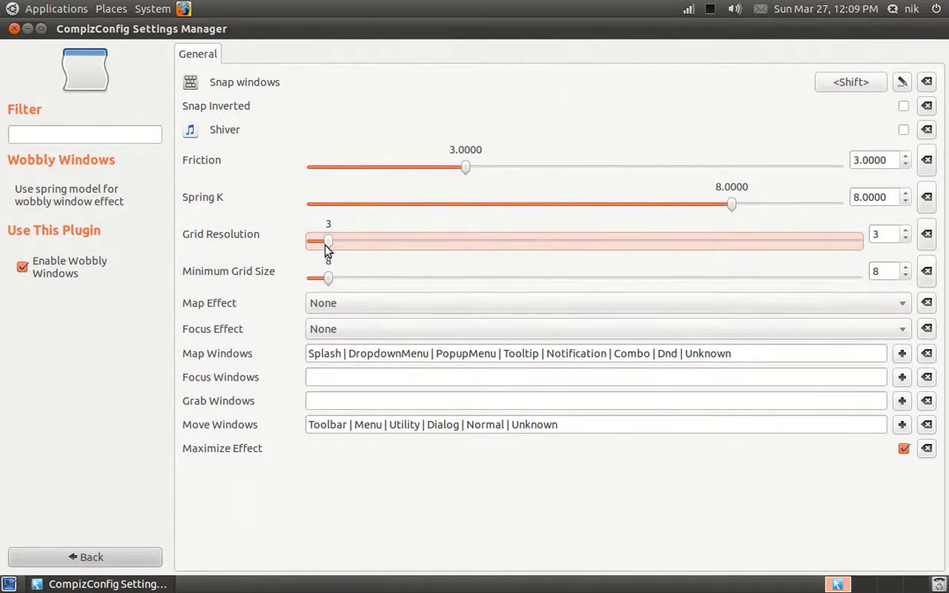
- Set Grid Resolution to 27, restore the window size, and return to the plugin list
left_click_drag(326, 251, 534, 250)
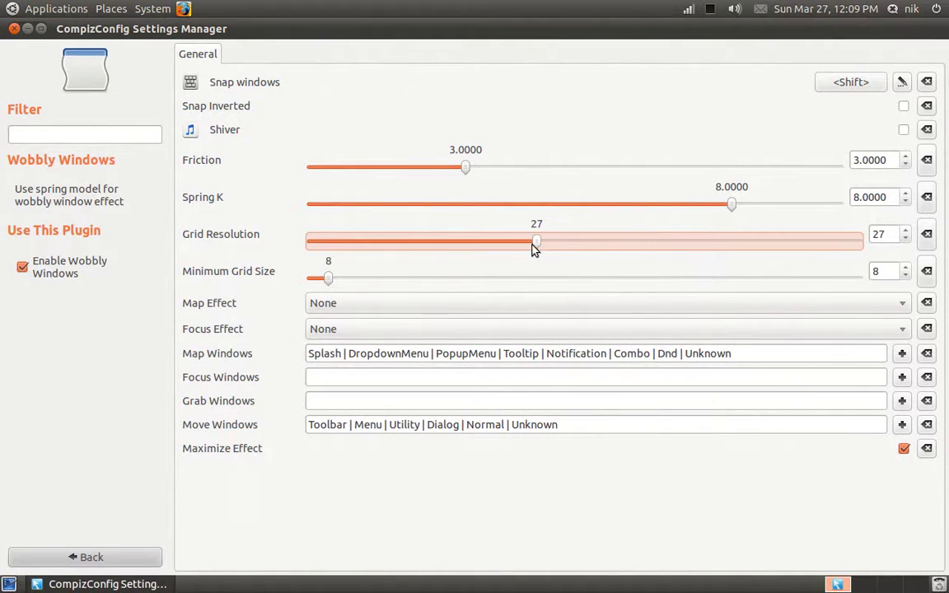
double_click(75, 28)
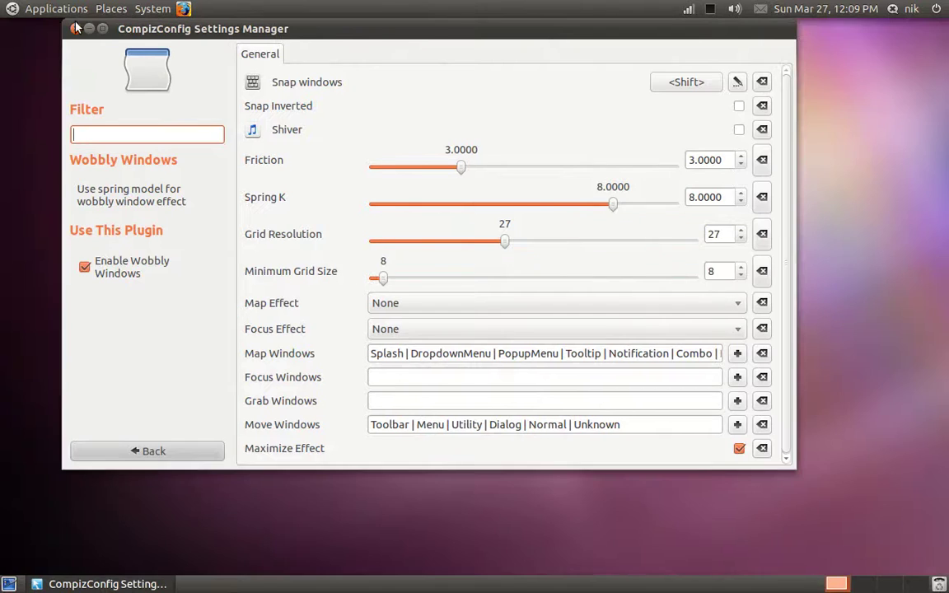
left_click(180, 452)
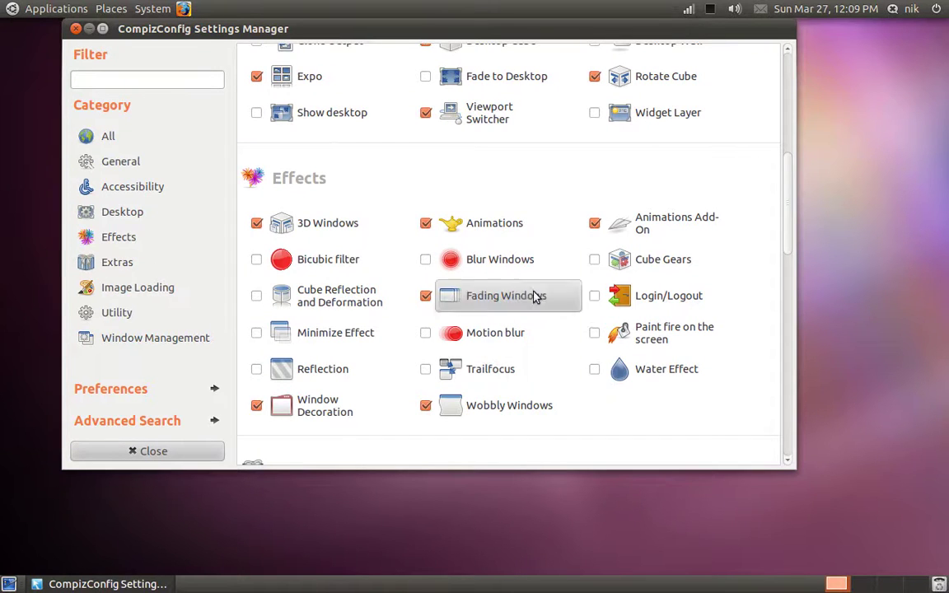
- Open the Animations plugin's Effect Settings page, nudge the window, and scroll to the Glide options
left_click(482, 226)
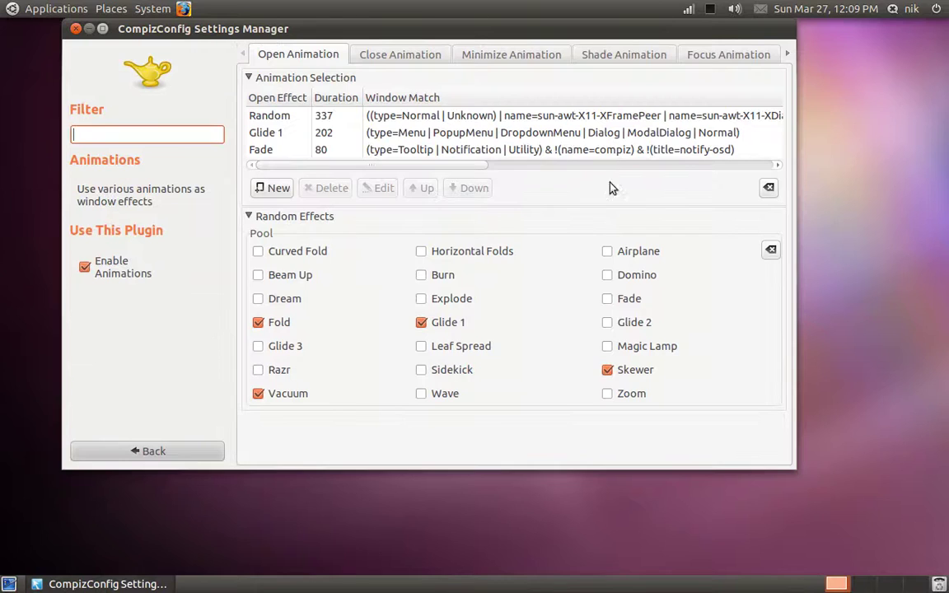
left_click(787, 56)
left_click(787, 56)
left_click(787, 56)
left_click(787, 56)
left_click(786, 56)
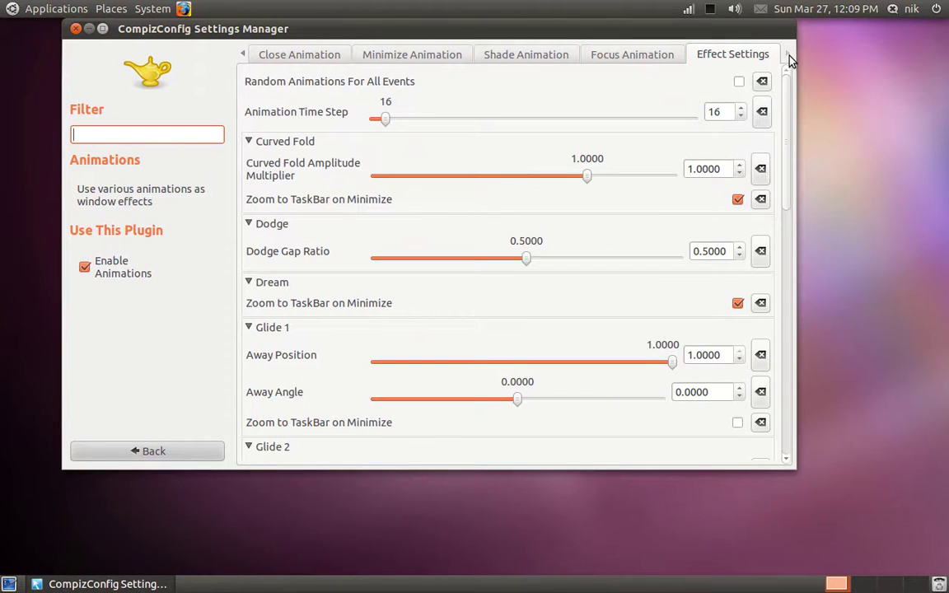
left_click(572, 28)
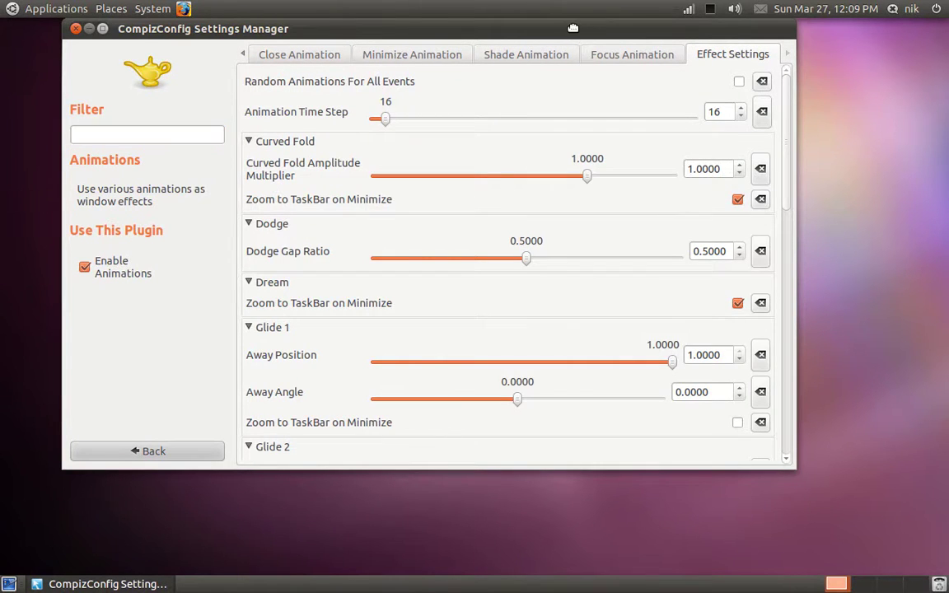
left_click_drag(572, 28, 596, 54)
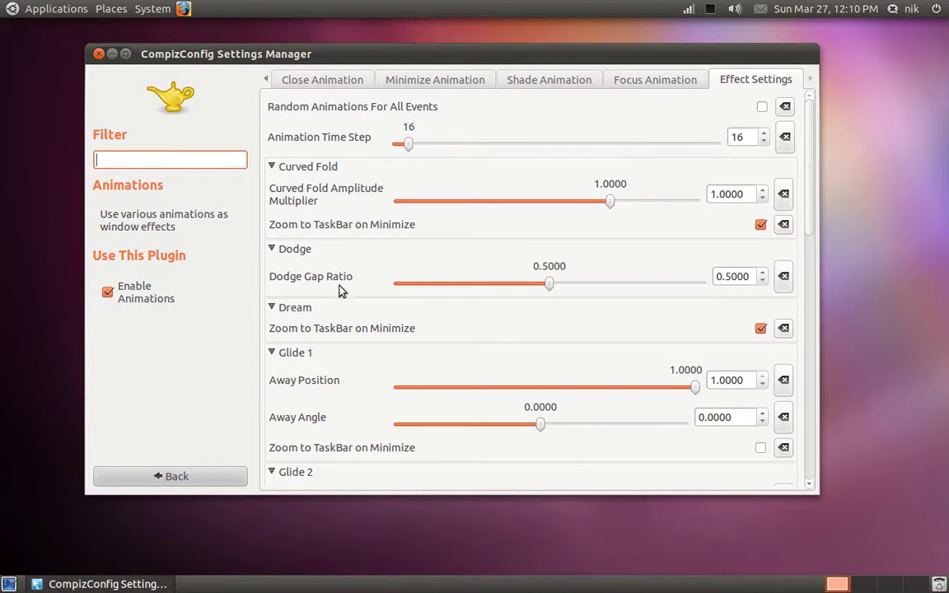
scroll(340, 290, "down", 3)
scroll(341, 290, "down", 3)
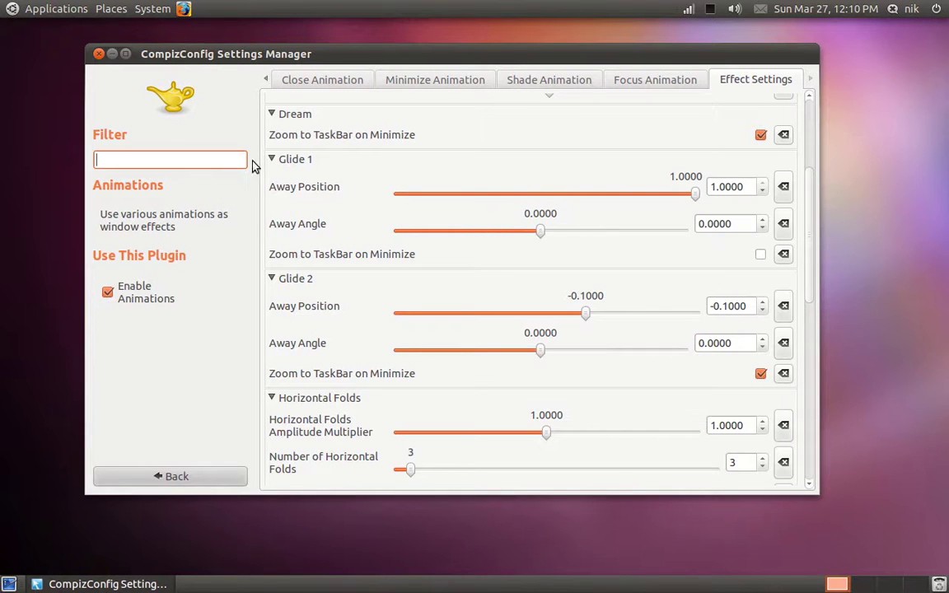
left_click(60, 9)
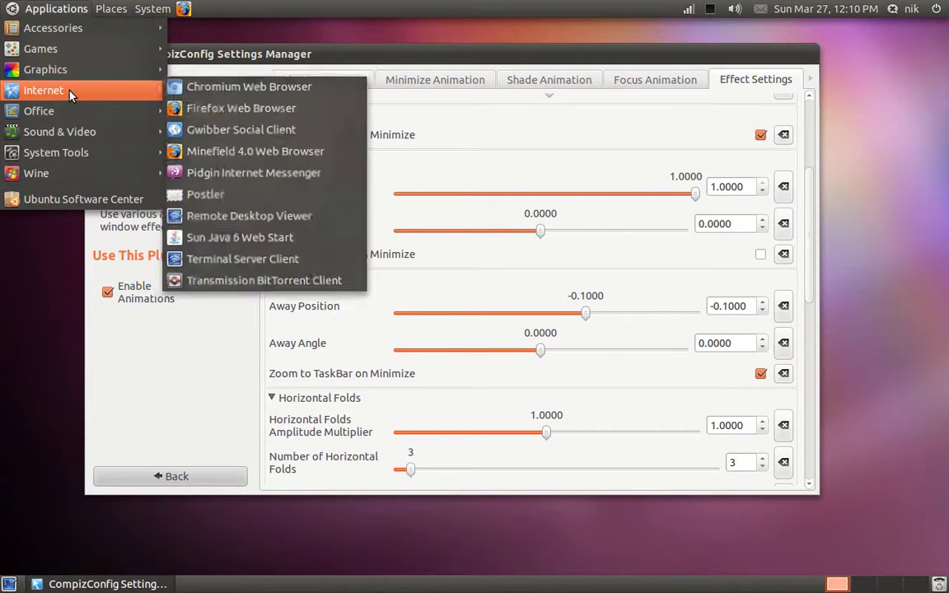
- Try different Glide 1 Away Position values, previewing in the Applications menu, and set Away Angle to 50
mouse_move(68, 61)
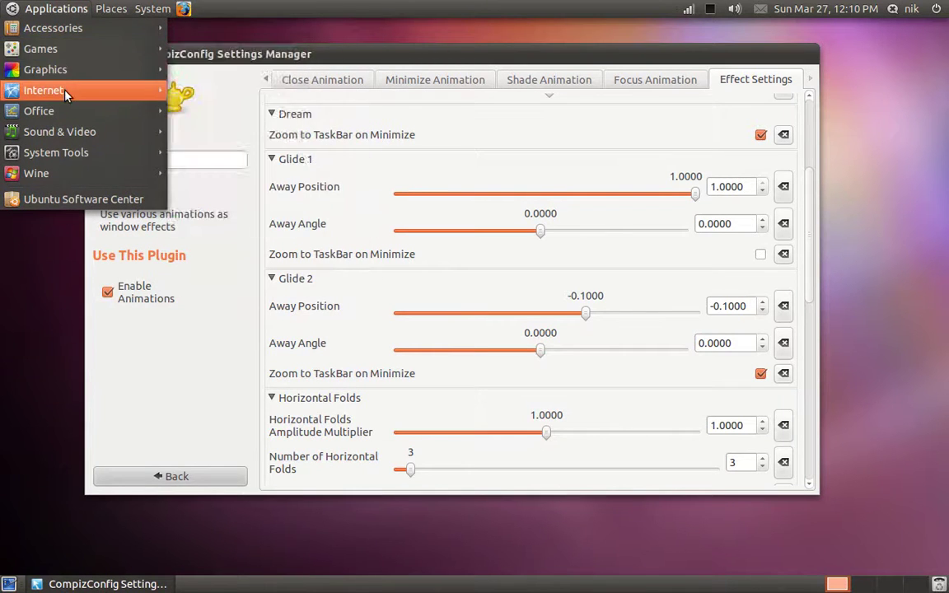
left_click(71, 352)
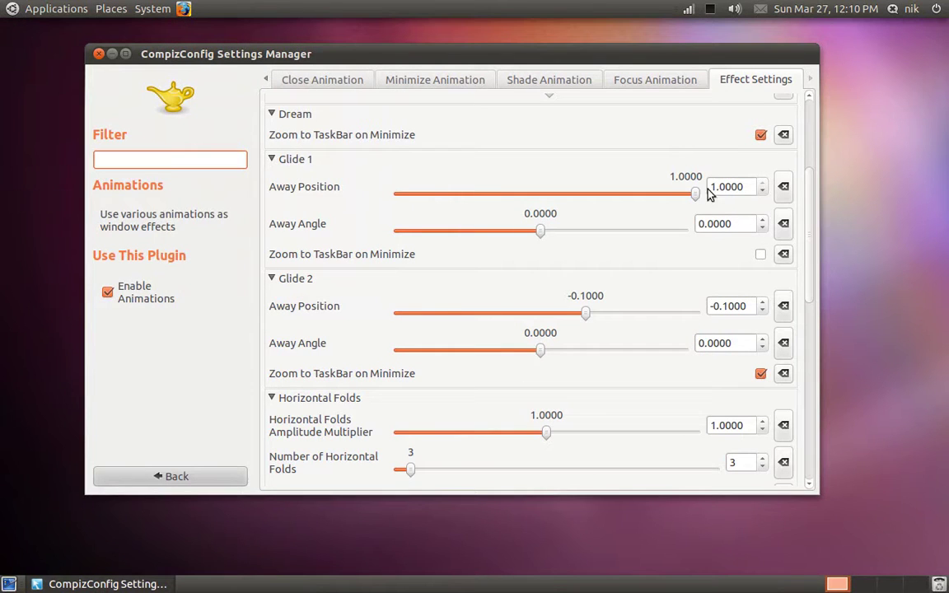
left_click_drag(696, 196, 677, 198)
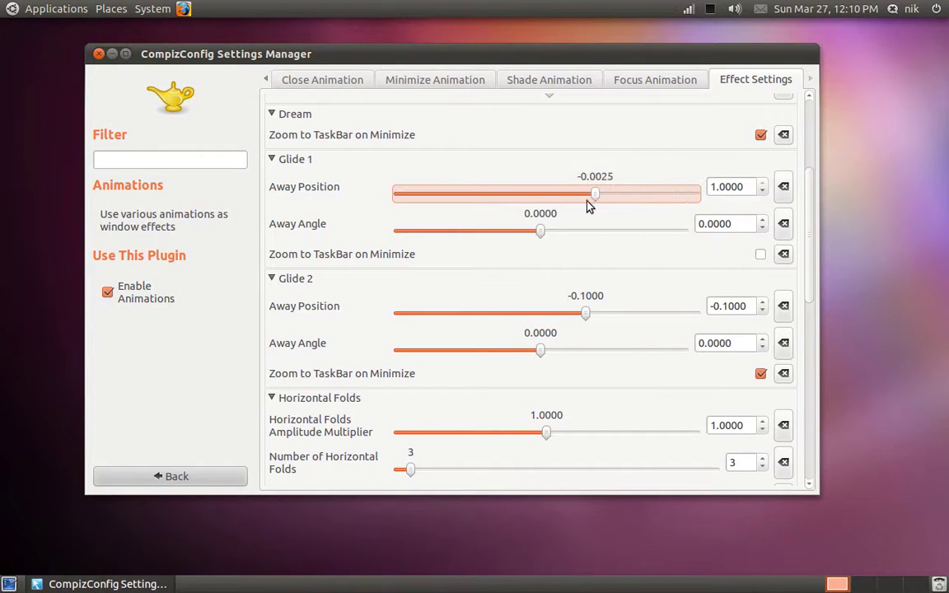
left_click_drag(566, 206, 415, 212)
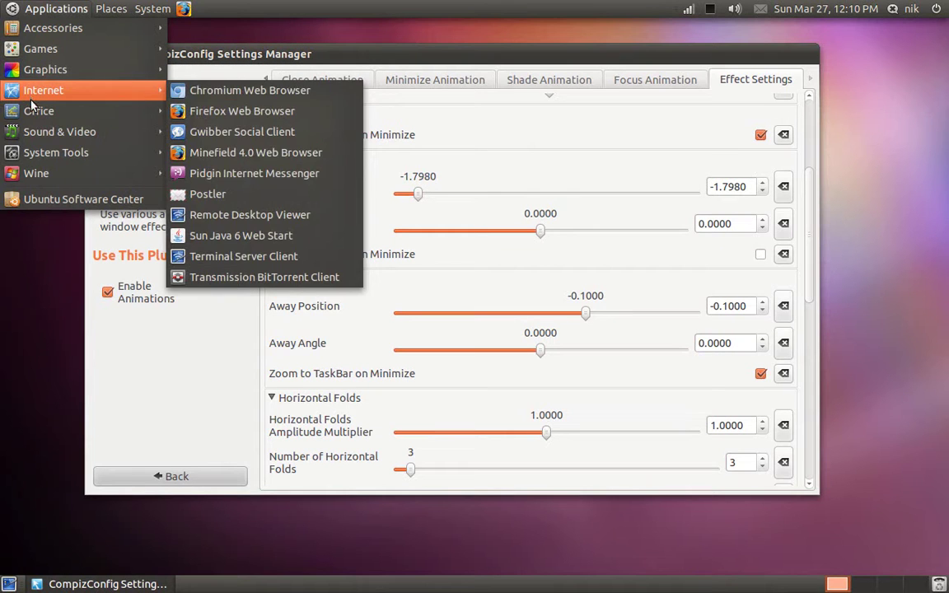
left_click(63, 344)
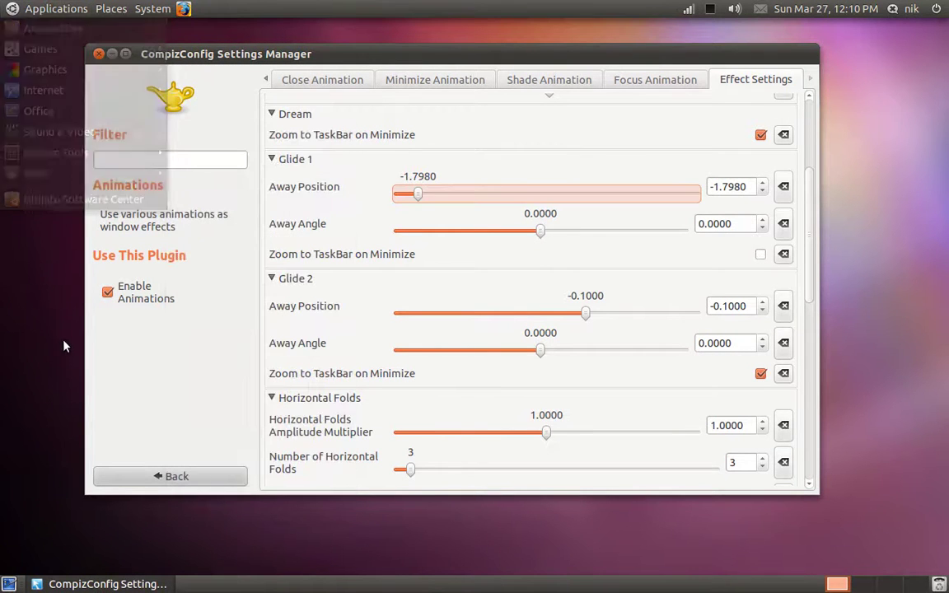
left_click_drag(428, 192, 654, 239)
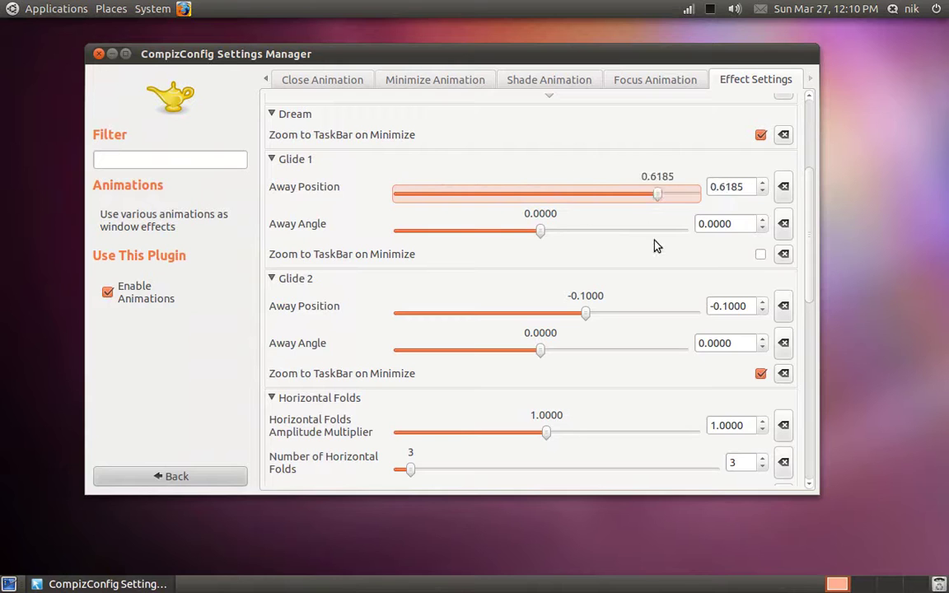
left_click(654, 237)
- Lower Glide 1's Away Position to -1.4688 and preview the glide in the Applications menu
left_click(45, 8)
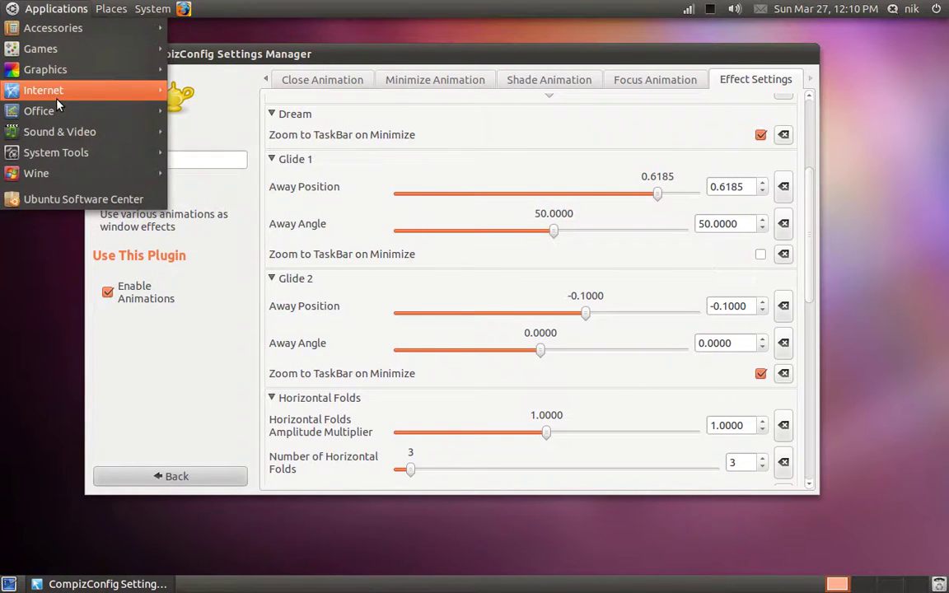
left_click(56, 231)
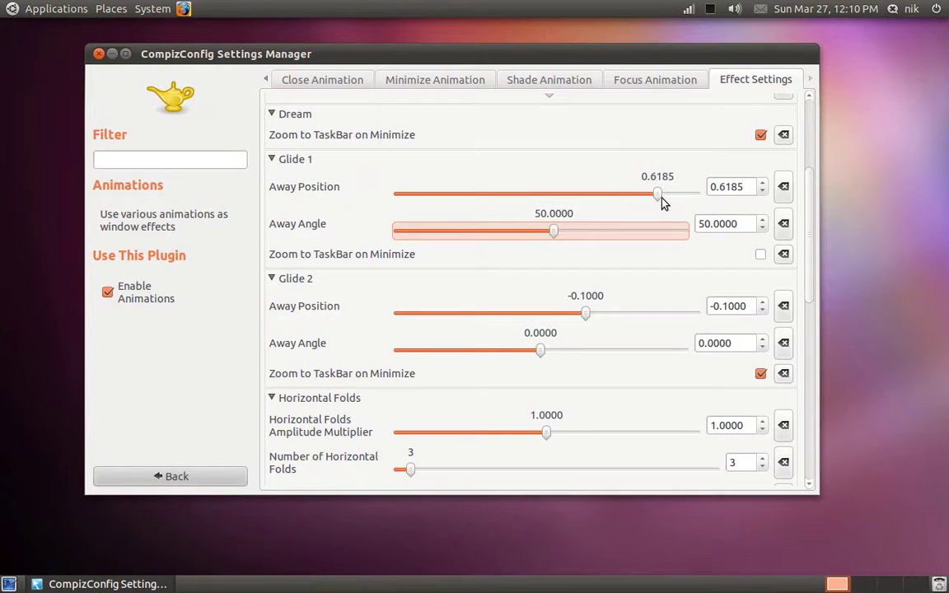
left_click_drag(663, 198, 455, 236)
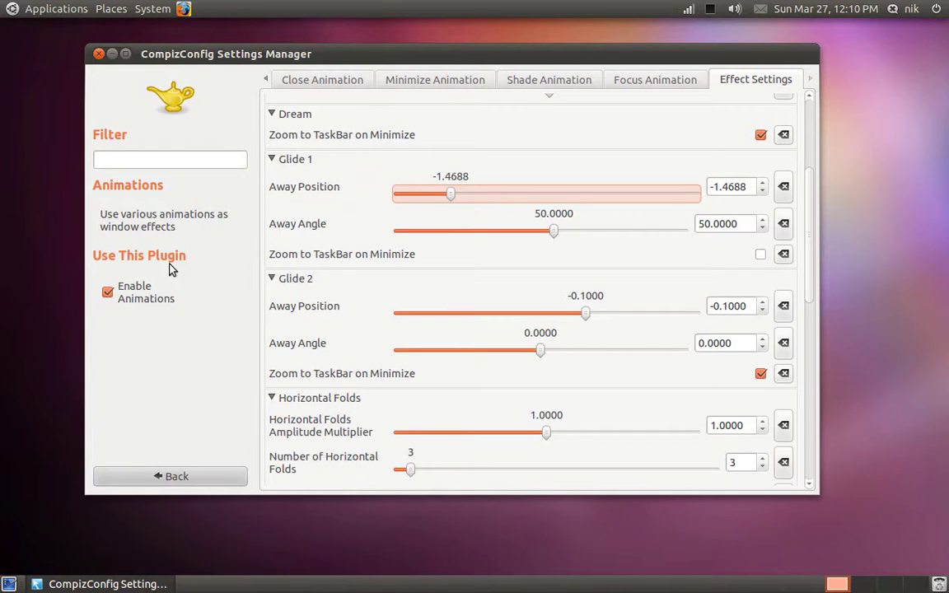
left_click(11, 10)
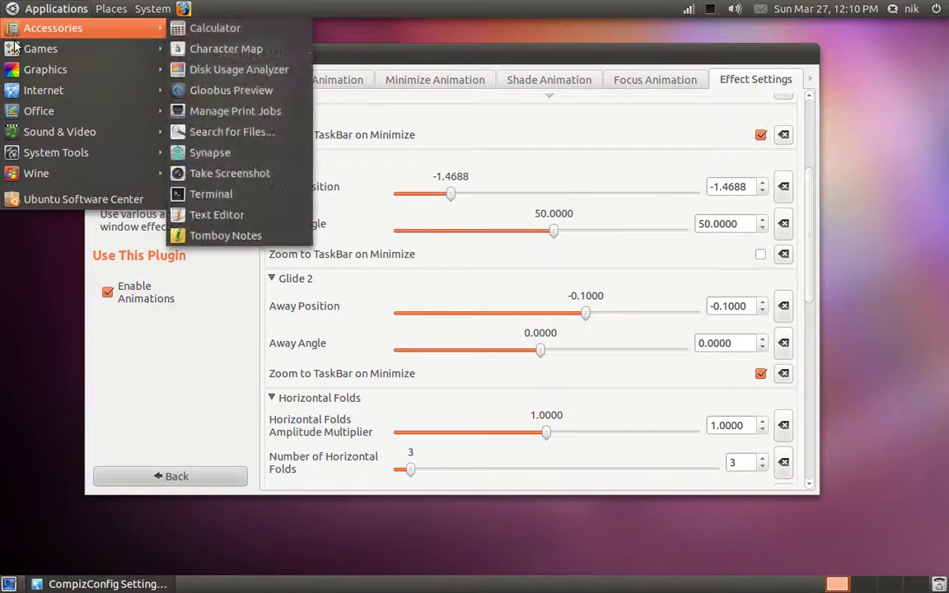
mouse_move(25, 89)
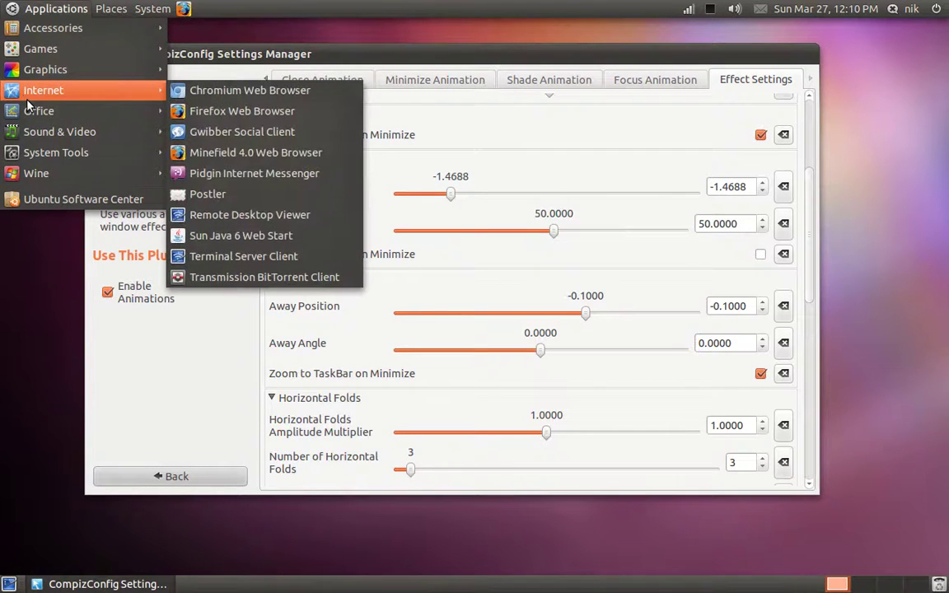
left_click(36, 338)
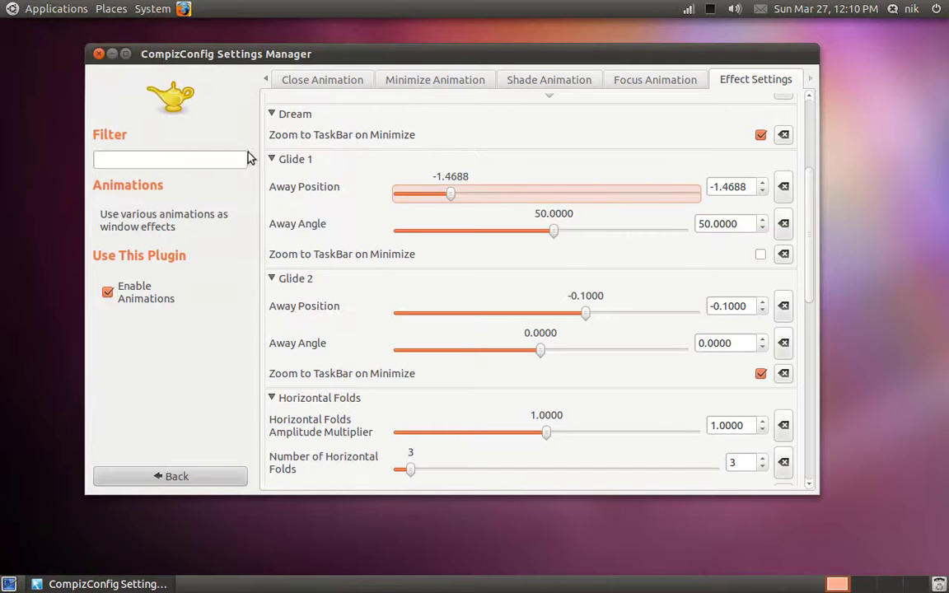
- Select the Fade entry in the close animation list and preview the current menu animation
left_click(294, 83)
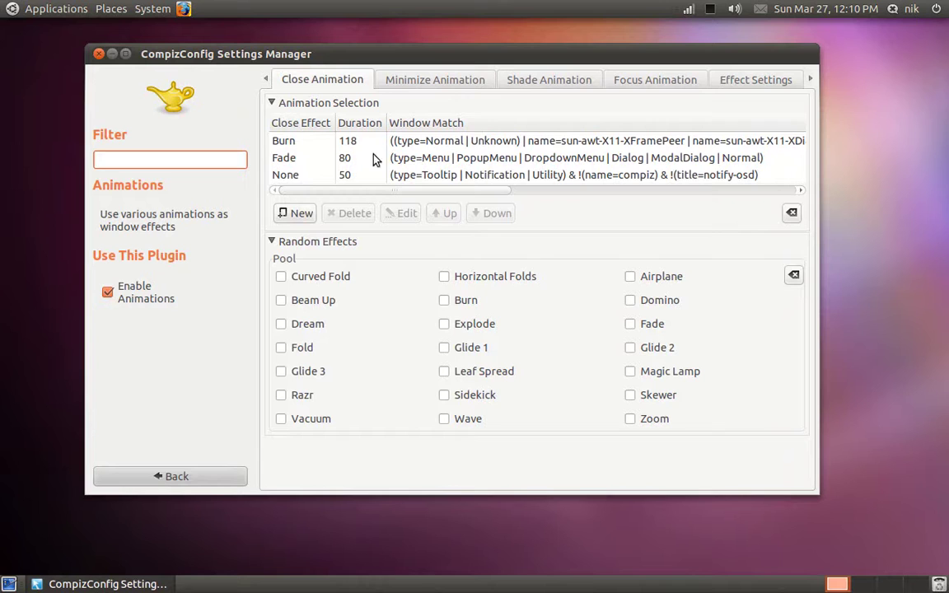
left_click(386, 159)
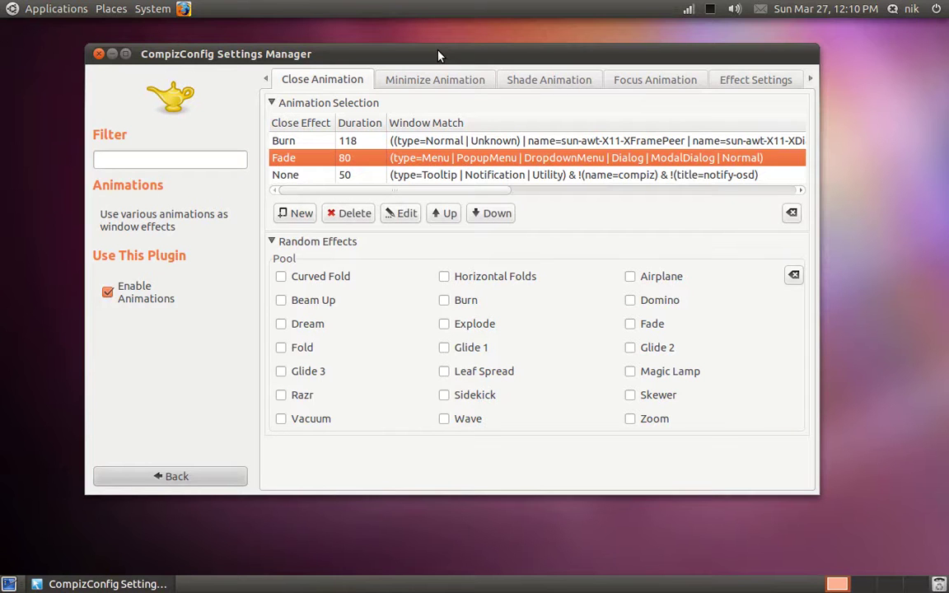
left_click(56, 8)
mouse_move(60, 51)
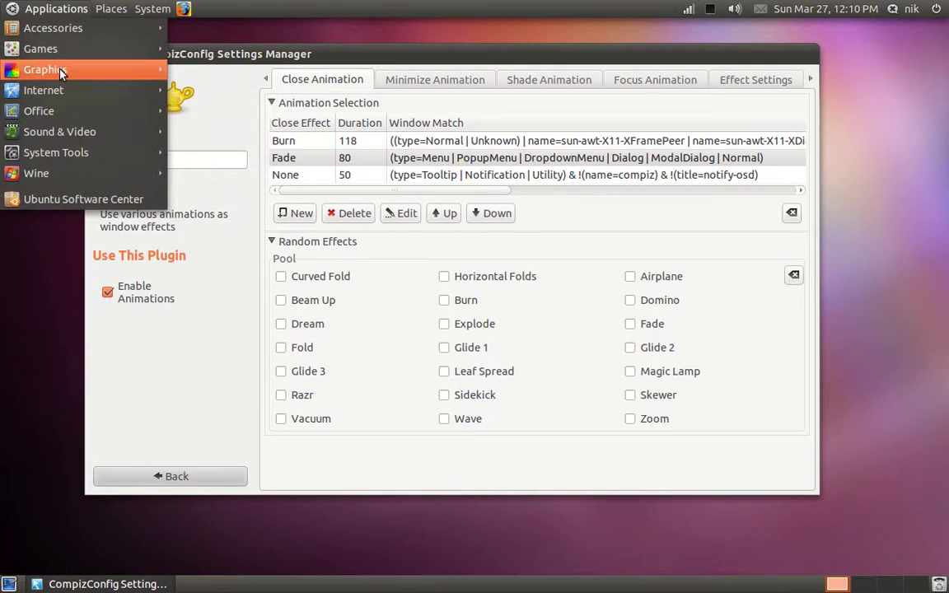
mouse_move(60, 90)
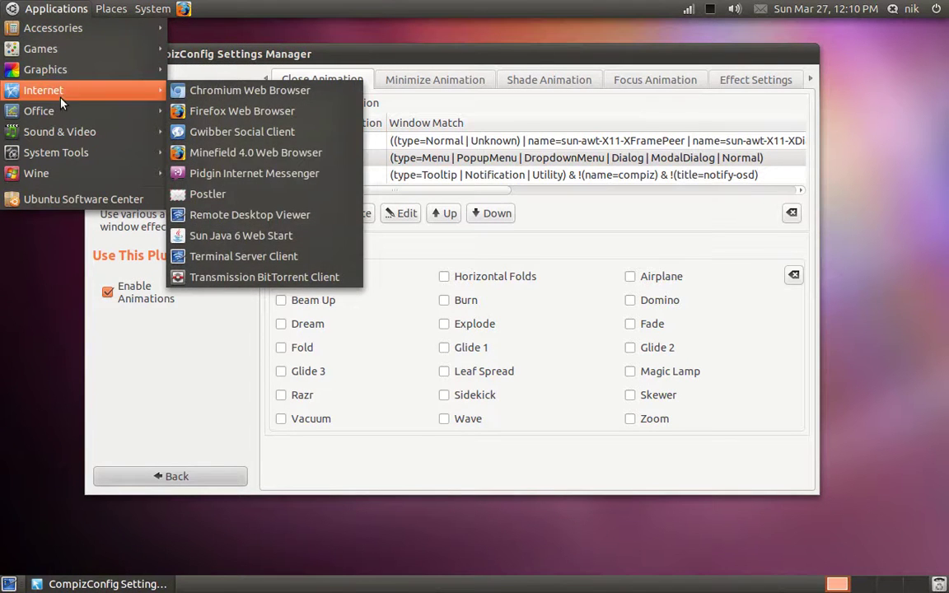
left_click(406, 213)
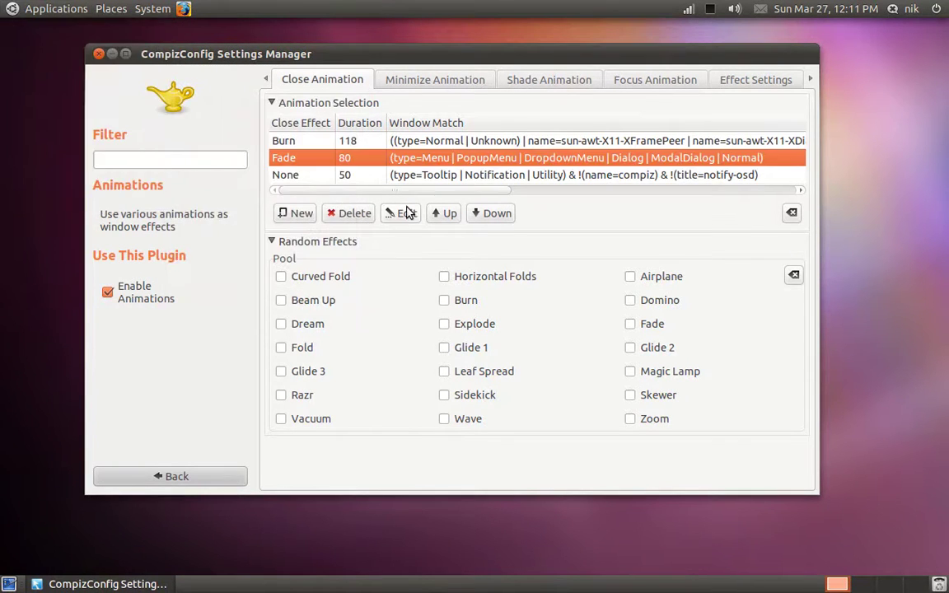
- Change the close effect from Fade to Glide 2 with a duration of 151
double_click(402, 162)
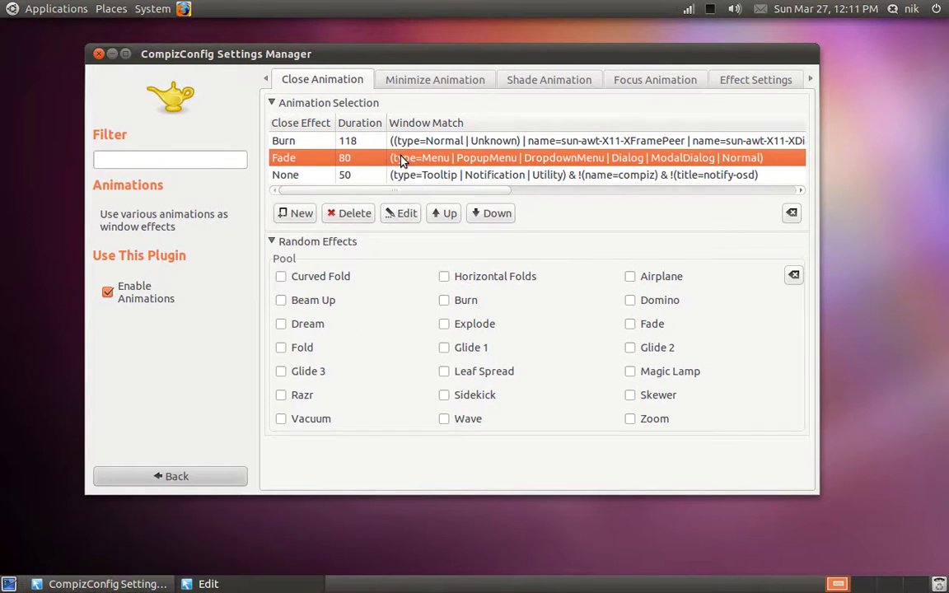
left_click(458, 244)
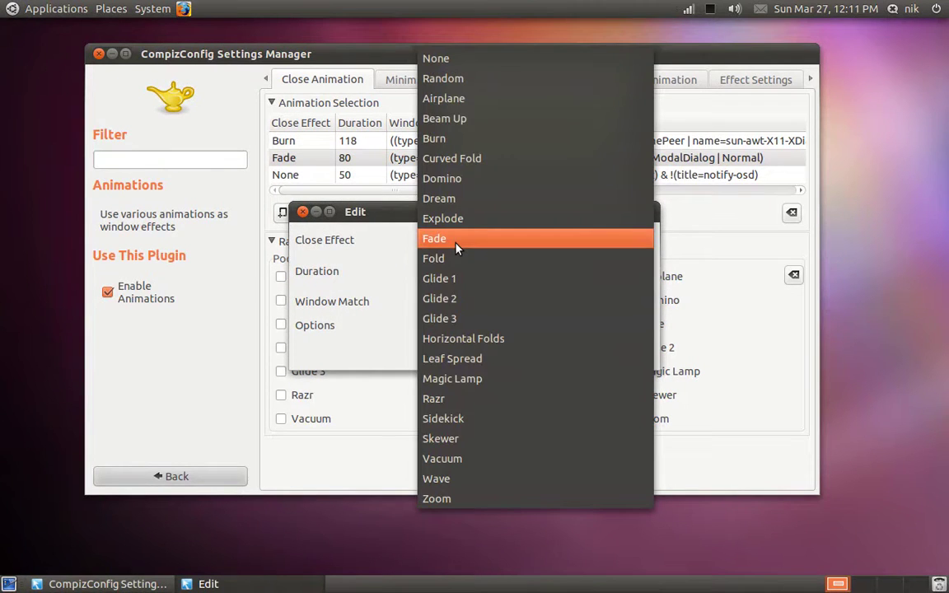
left_click(470, 300)
left_click(425, 281)
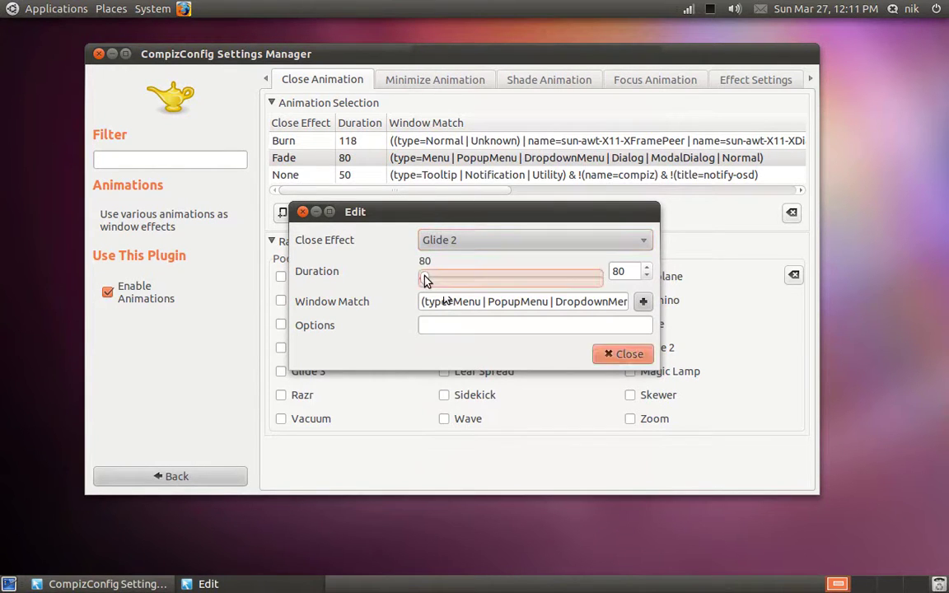
left_click_drag(425, 281, 429, 282)
left_click(618, 357)
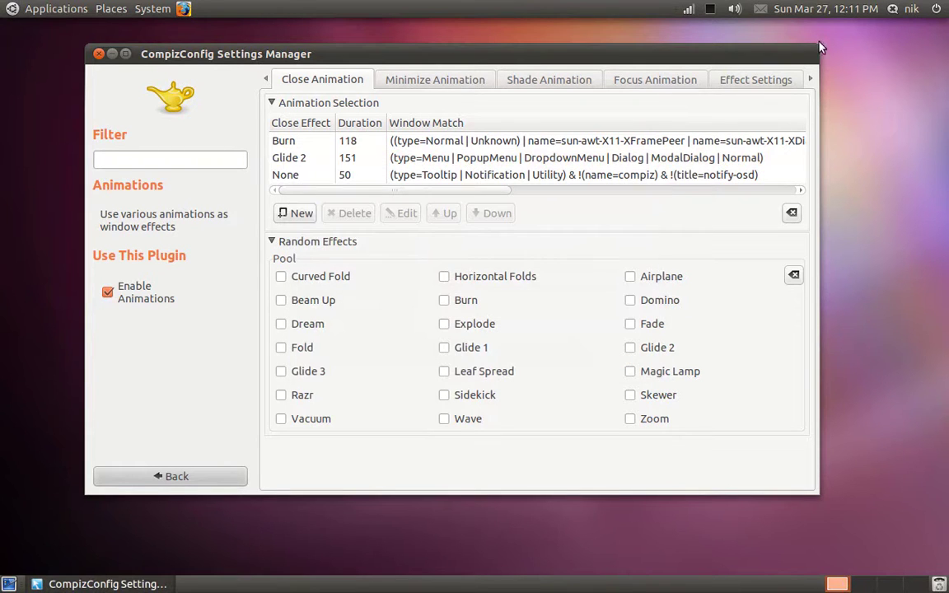
- Return to the Effect Settings page and preview the new Glide 2 close animation in a menu
left_click(812, 78)
left_click(812, 77)
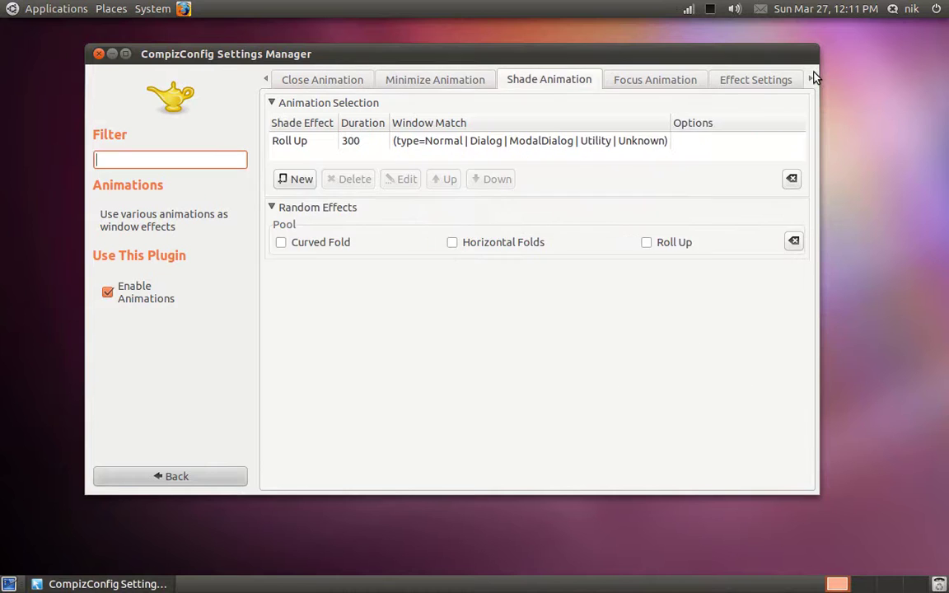
left_click(812, 77)
left_click(812, 77)
left_click(812, 78)
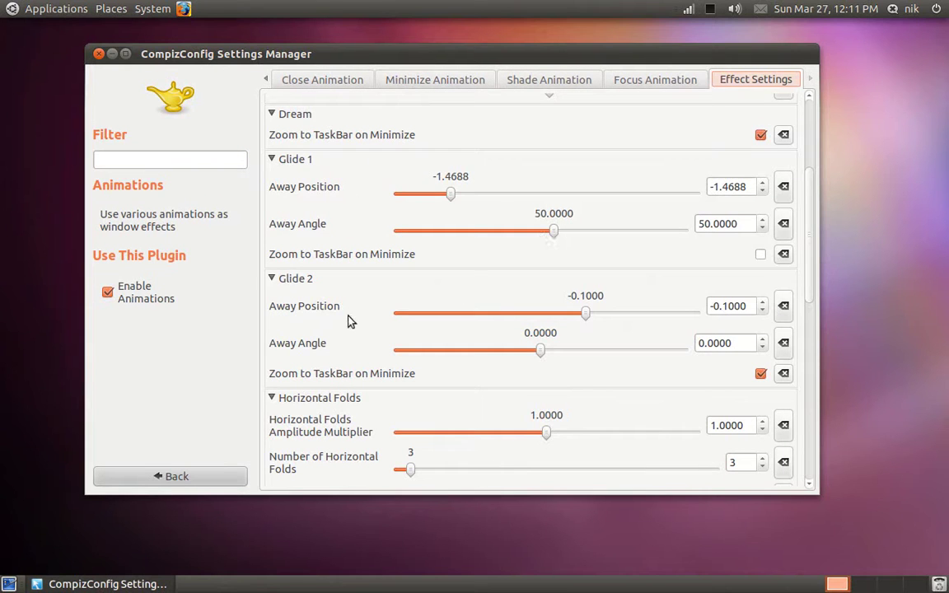
left_click(31, 7)
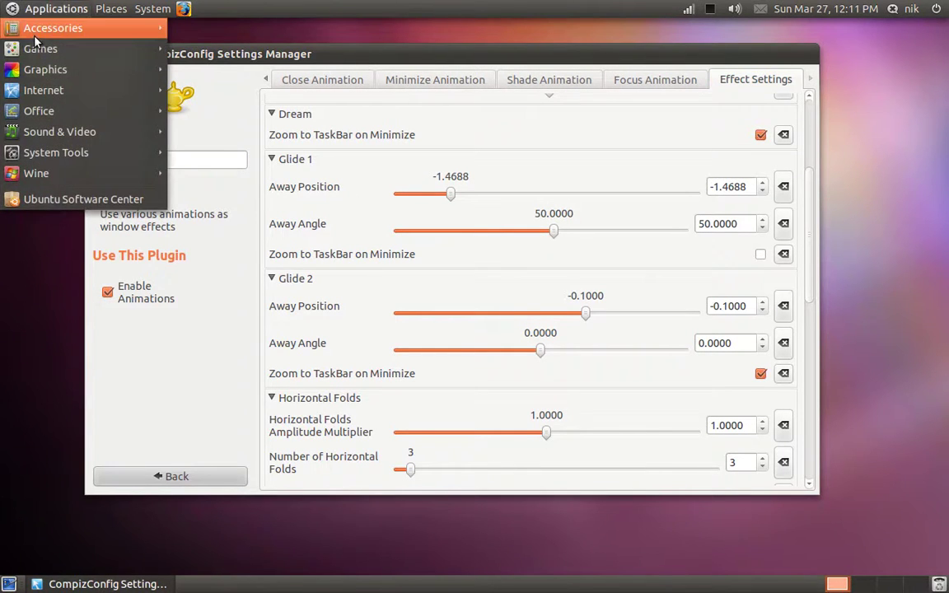
mouse_move(33, 49)
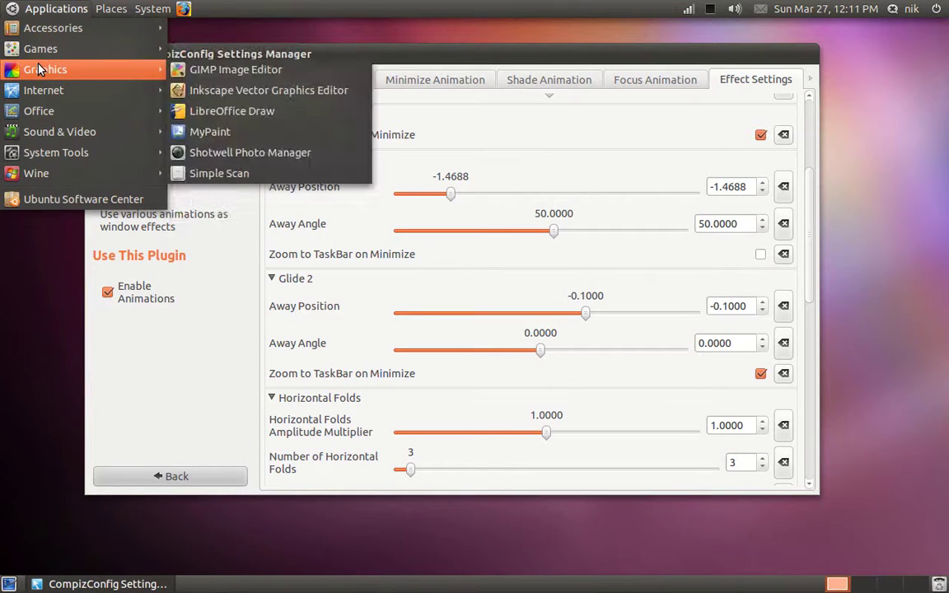
mouse_move(43, 114)
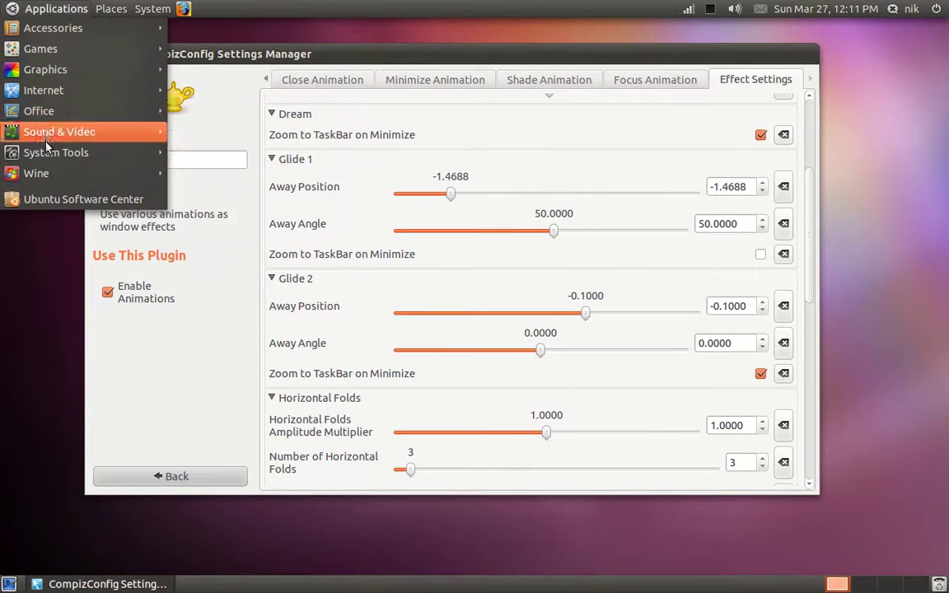
left_click(28, 365)
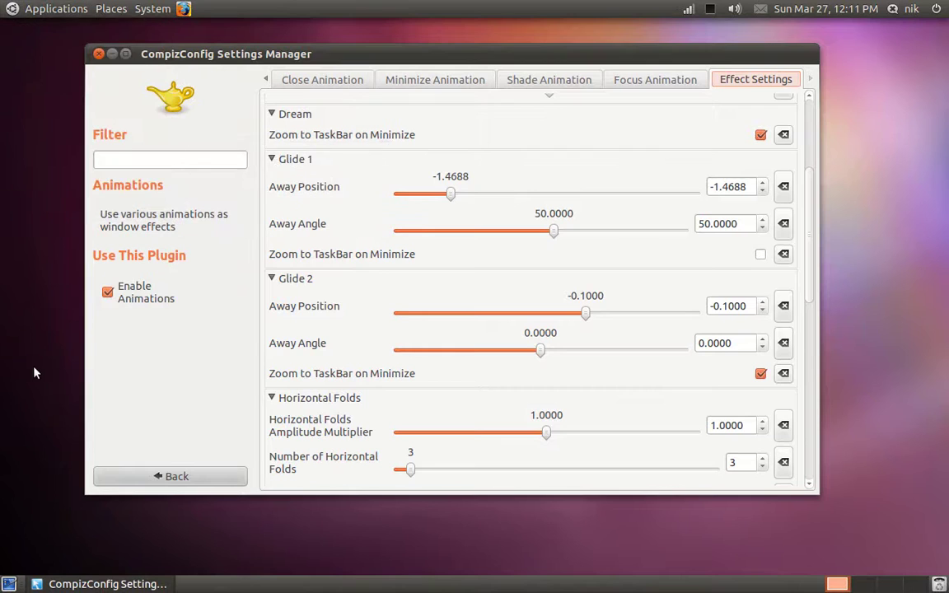
- Try Glide 2's Away Position at 0.6035 and preview the effect in the menu
left_click(589, 311)
left_click_drag(640, 314, 656, 324)
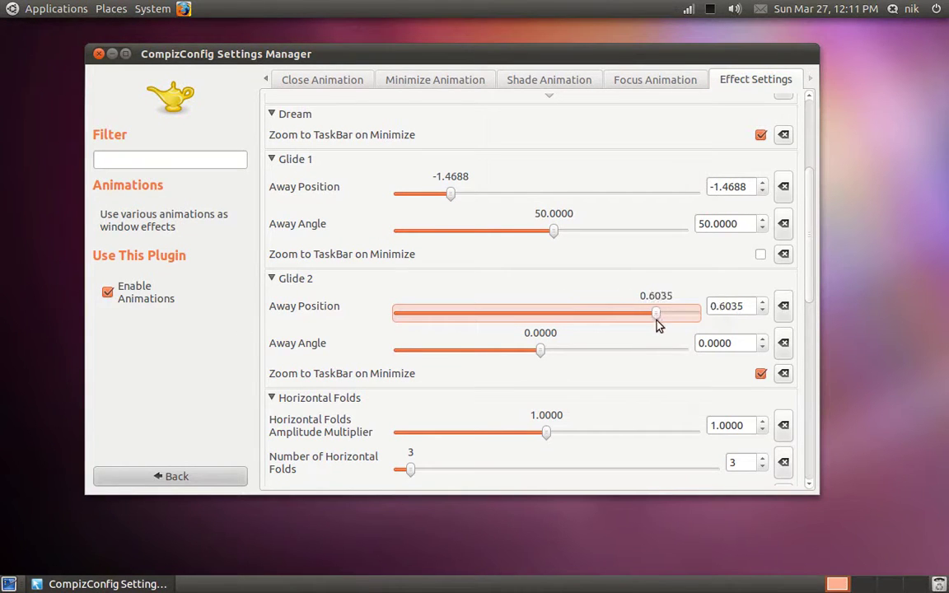
left_click(41, 8)
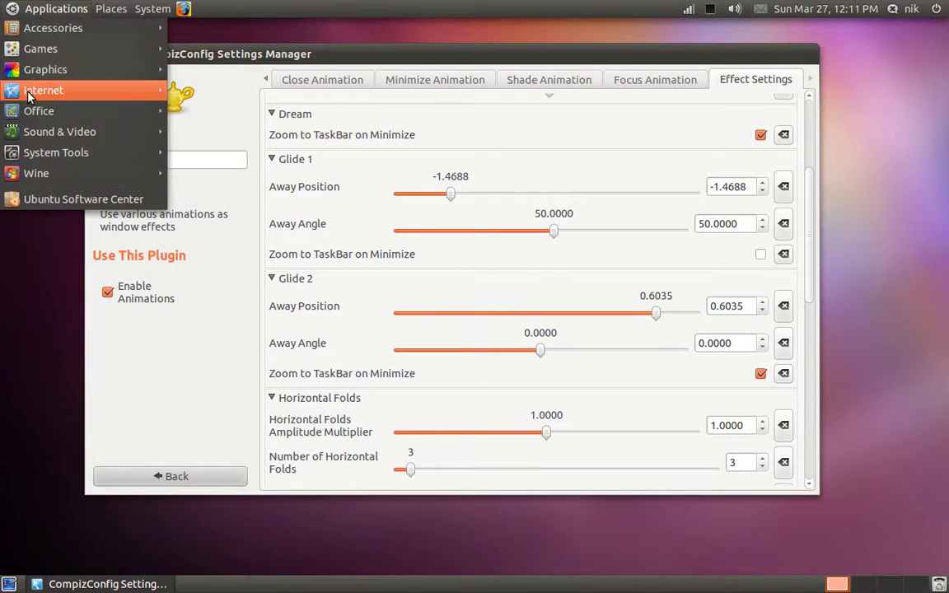
mouse_move(29, 97)
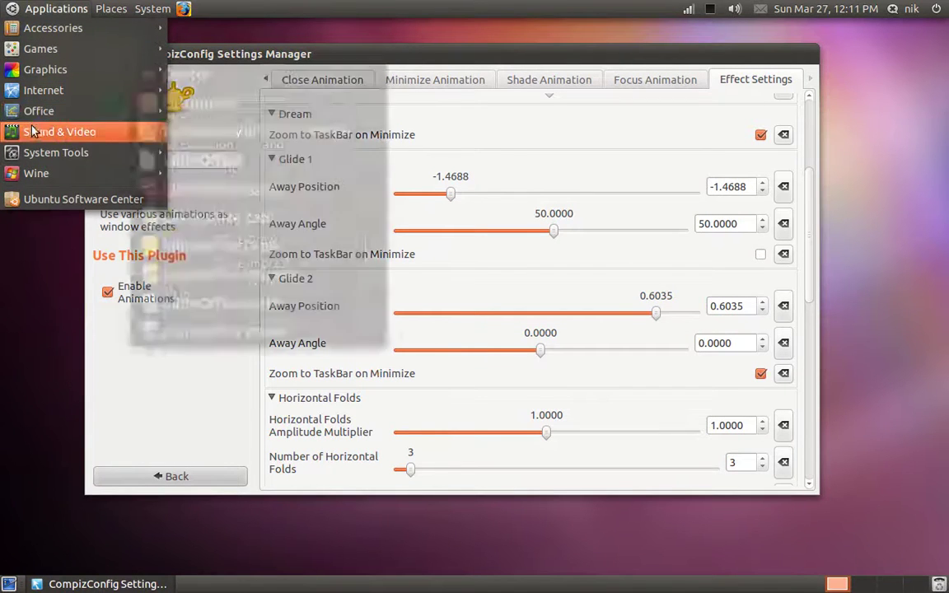
mouse_move(33, 132)
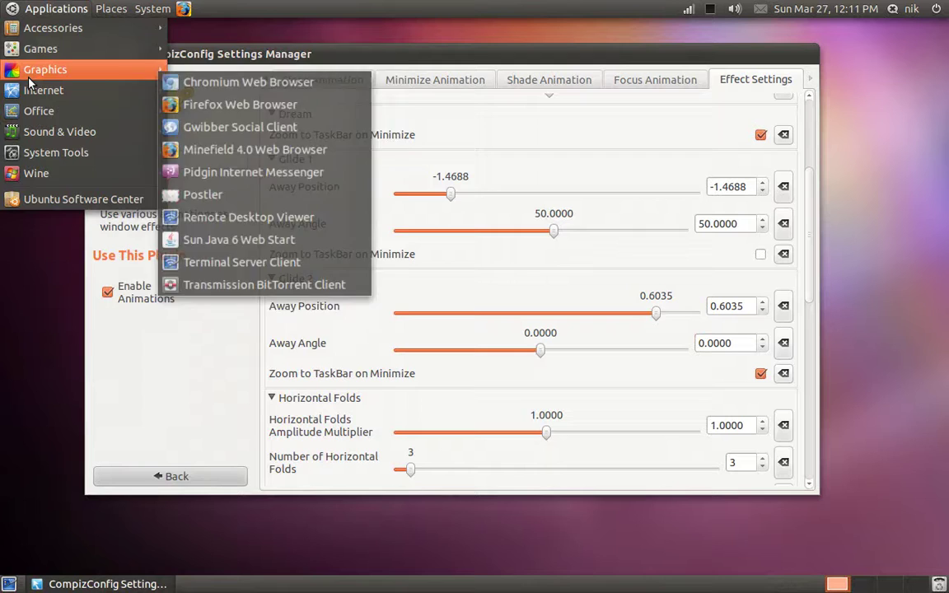
mouse_move(28, 74)
left_click(19, 279)
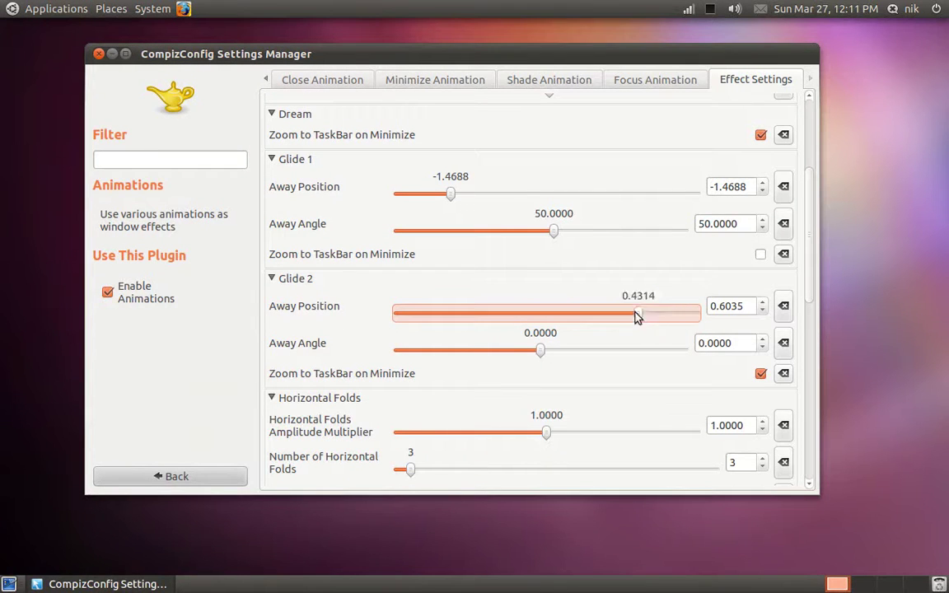
- Lower Glide 2's Away Position to -1.9401 and check the animation in the menu
left_click_drag(567, 312, 401, 313)
left_click(54, 9)
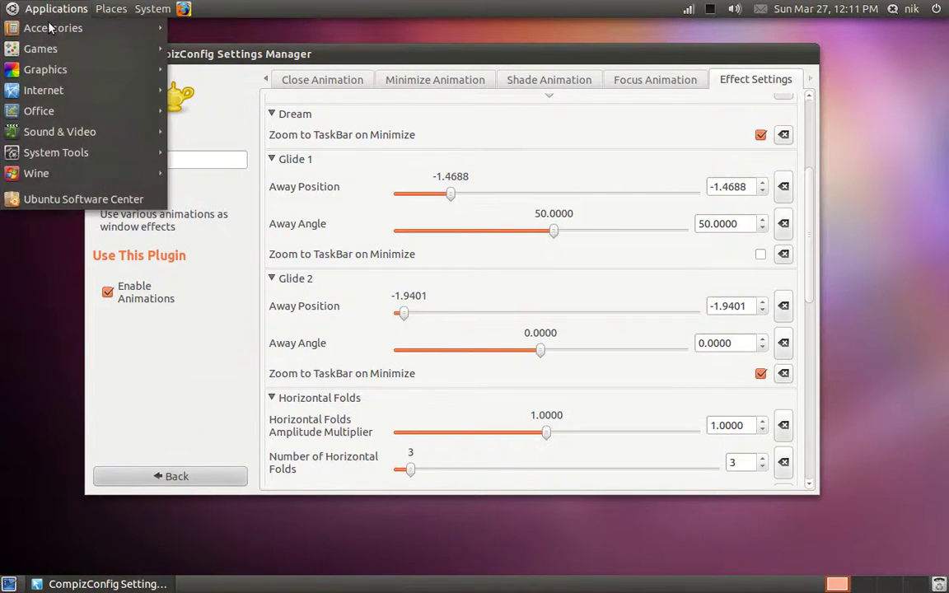
mouse_move(47, 69)
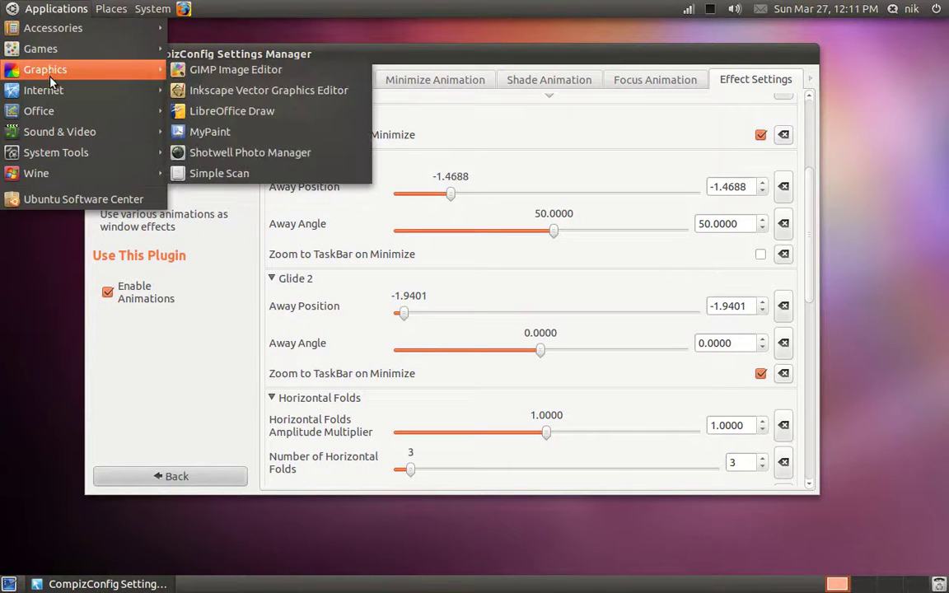
mouse_move(53, 110)
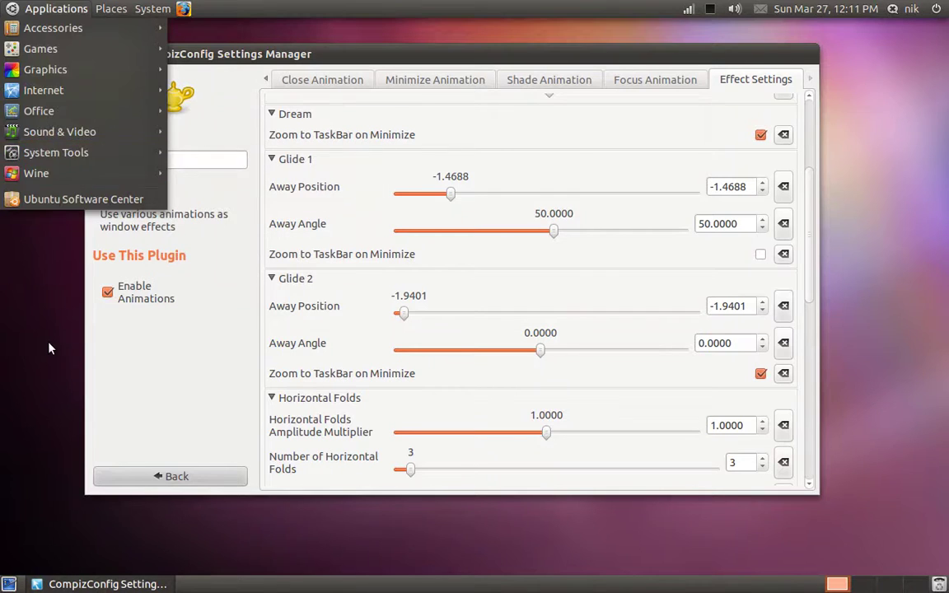
left_click(49, 348)
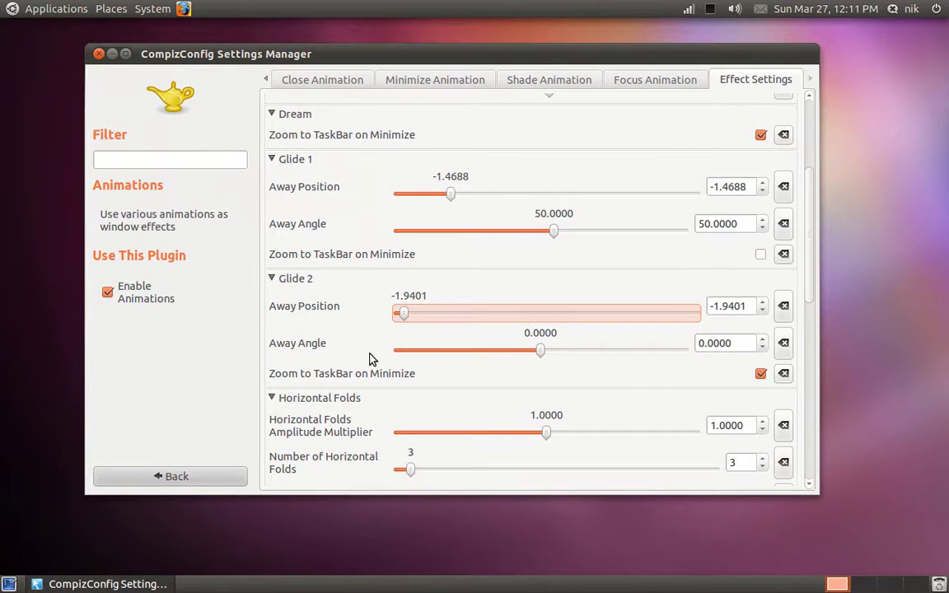
- Test the fold animation with the home folder window, then set Number of Horizontal Folds to 10
scroll(368, 361, "down", 3)
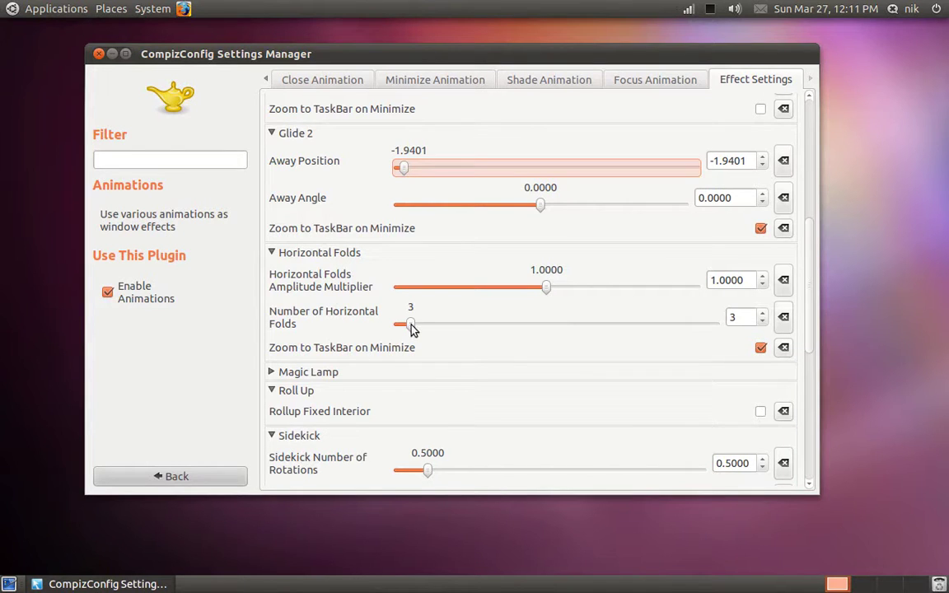
left_click(414, 328)
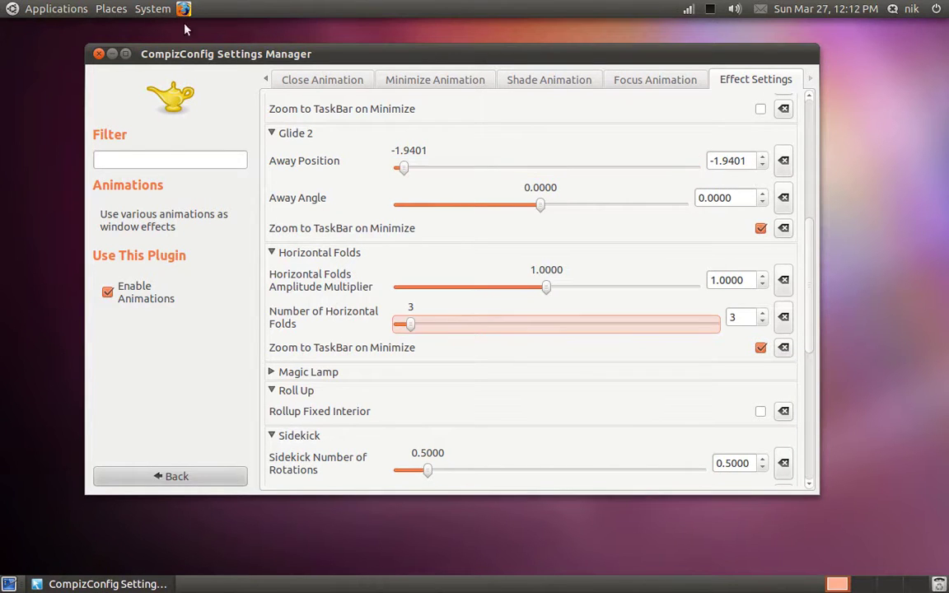
left_click(104, 9)
left_click(105, 29)
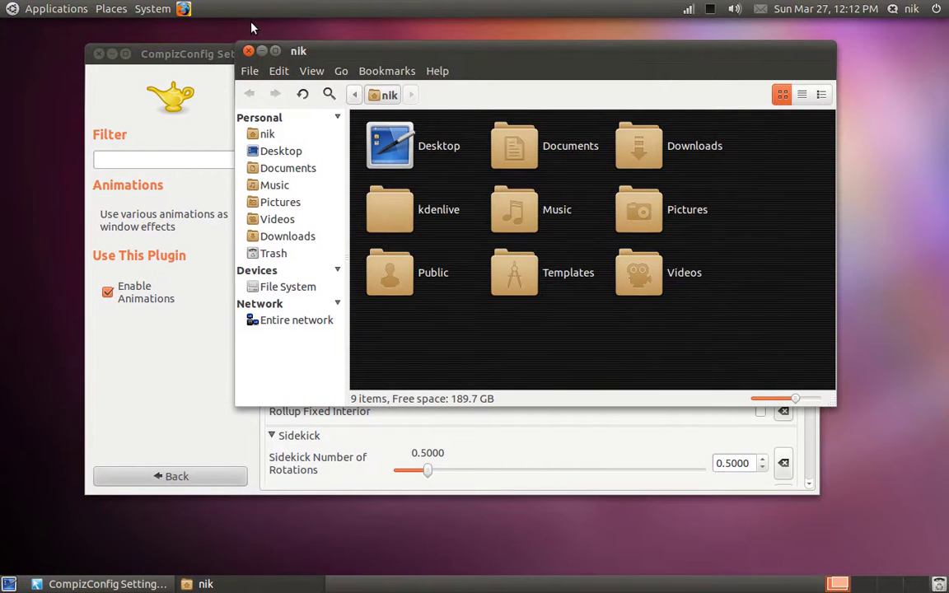
left_click(248, 50)
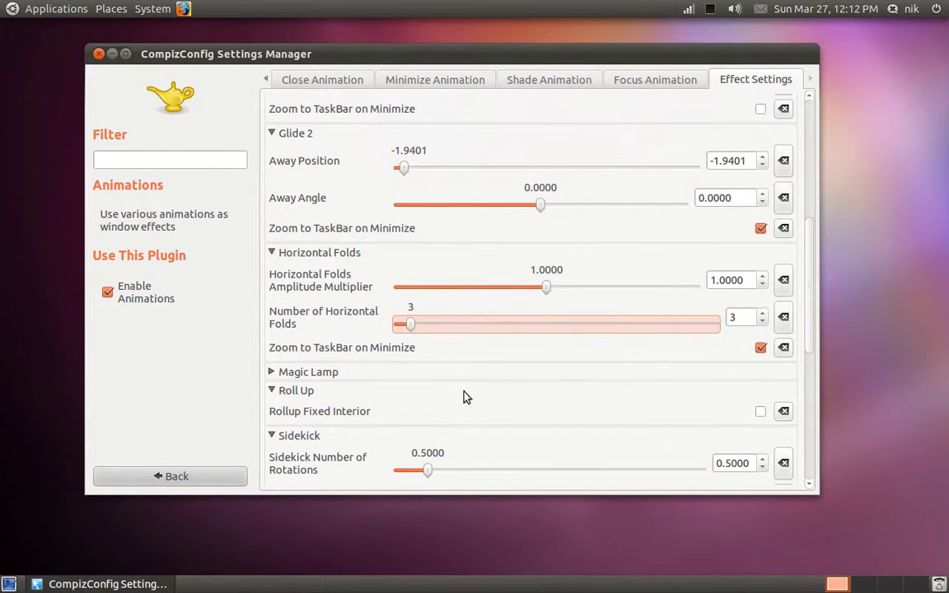
left_click(509, 322)
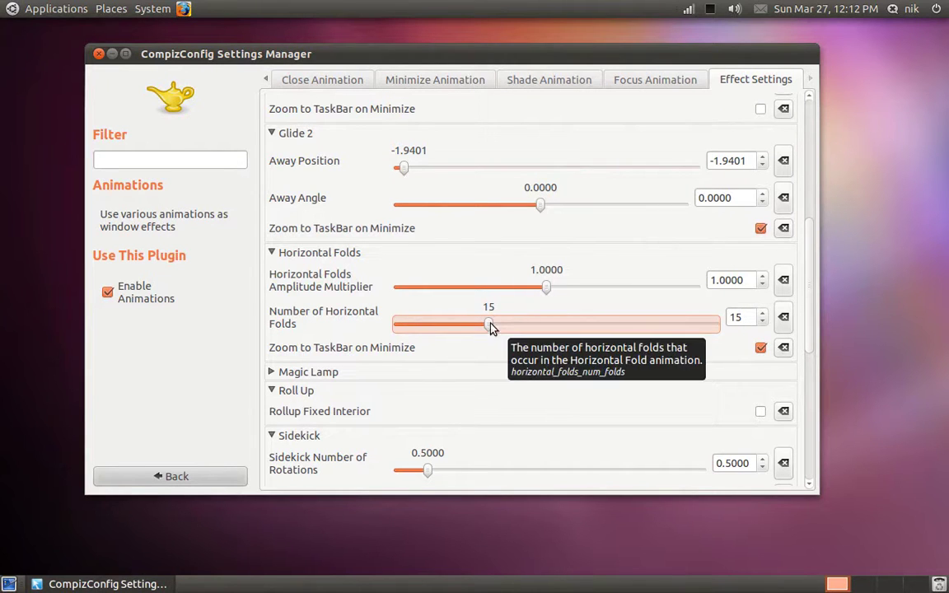
left_click(472, 323)
left_click_drag(428, 326, 457, 331)
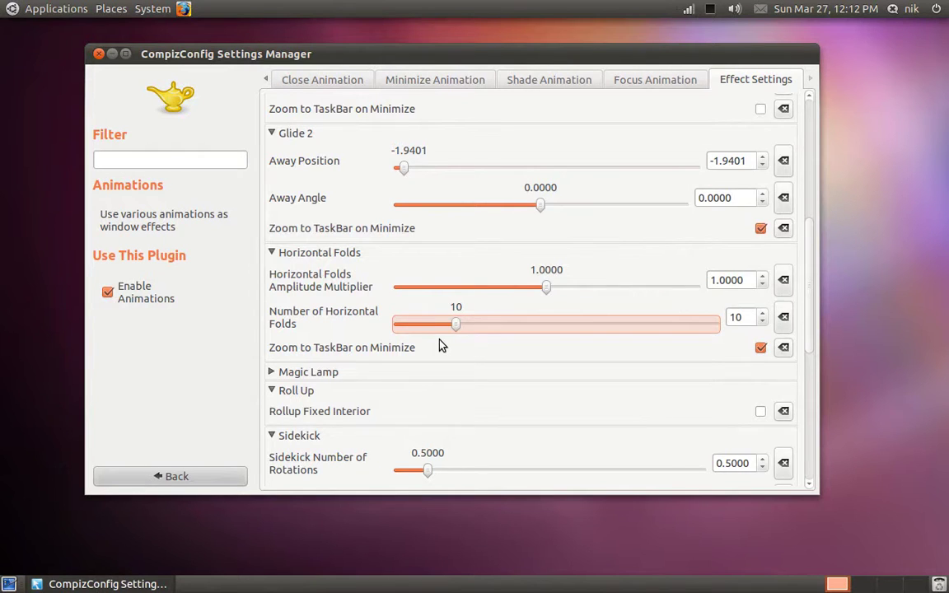
- Set Wave Width to 0.3479 and Wave Amplitude Multiplier to 3.6132
scroll(438, 345, "down", 3)
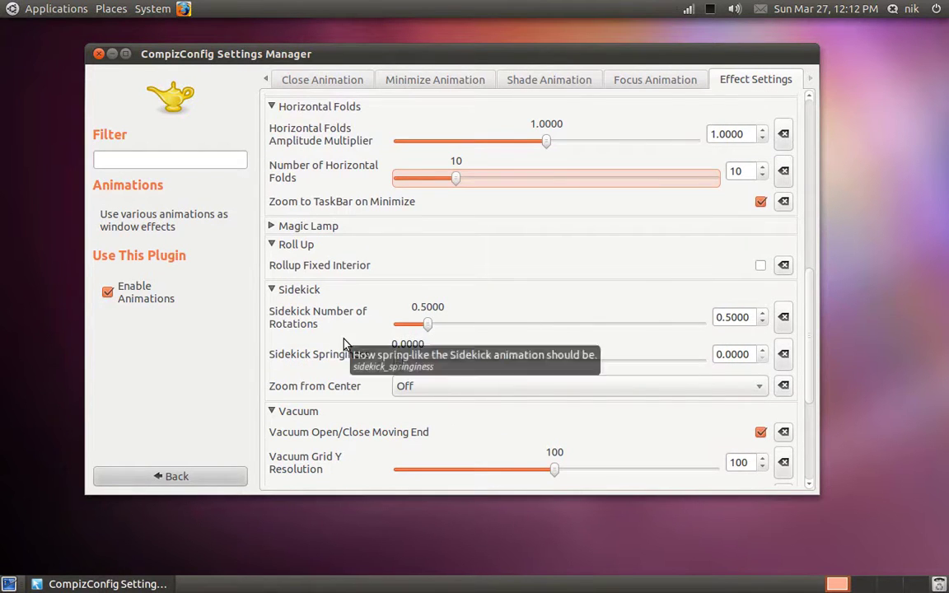
scroll(344, 344, "down", 3)
scroll(345, 344, "down", 2)
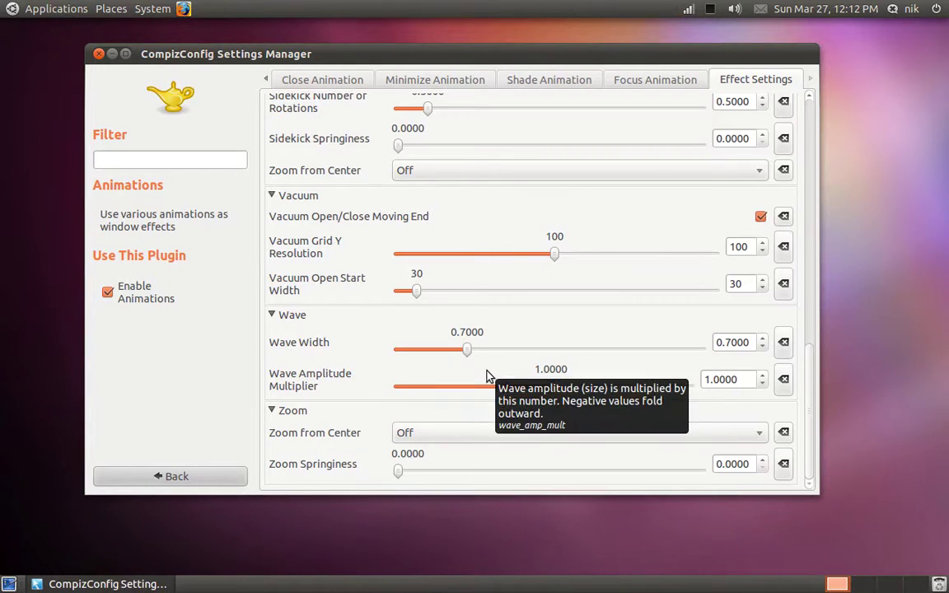
left_click_drag(466, 352, 440, 349)
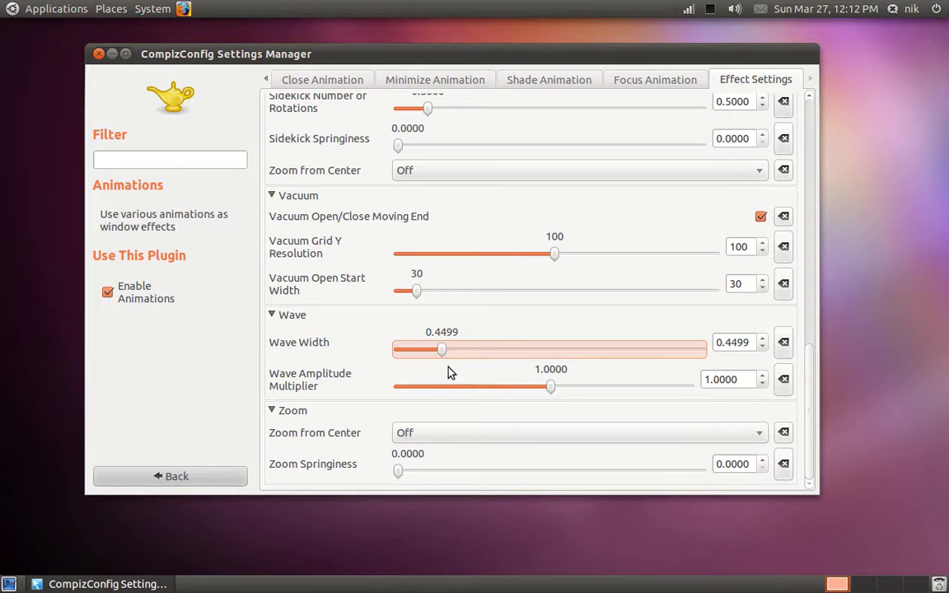
mouse_move(447, 350)
left_mouse_down()
mouse_move(430, 360)
mouse_move(437, 353)
left_mouse_up()
mouse_move(552, 389)
left_mouse_down()
mouse_move(604, 387)
mouse_move(569, 386)
left_mouse_up()
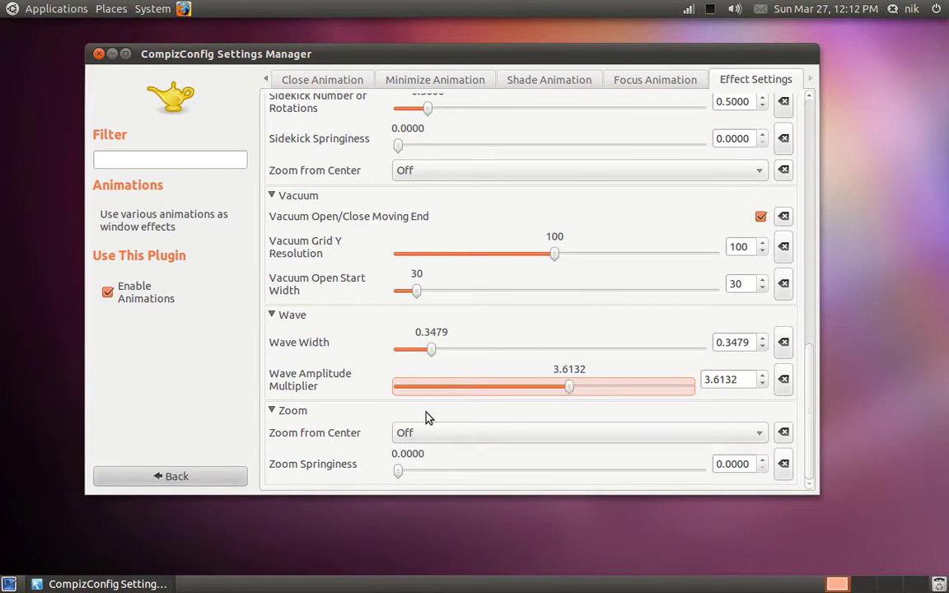
- Enable the Put plugin under Window Management and open its settings page
left_click(204, 481)
scroll(346, 433, "down", 5)
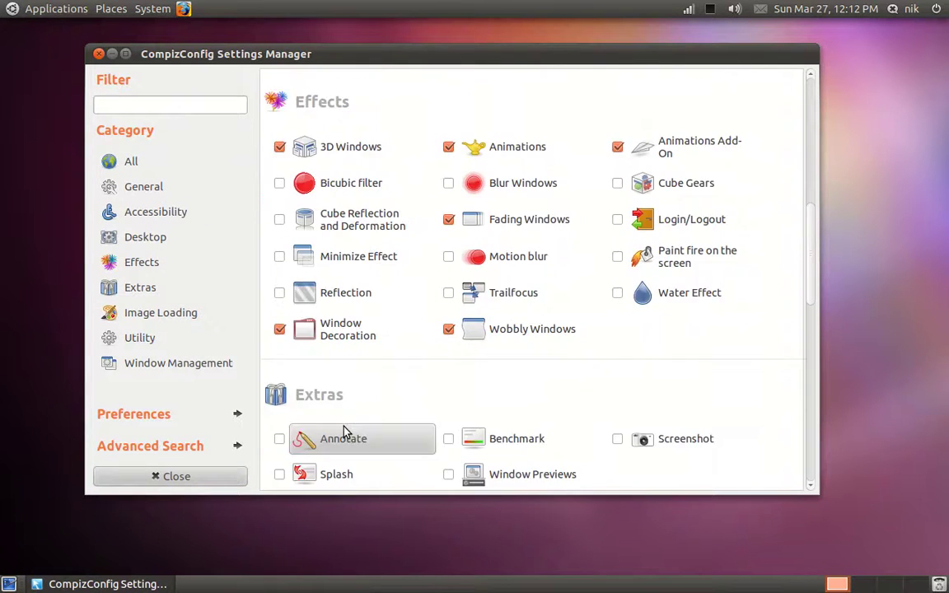
scroll(345, 432, "down", 10)
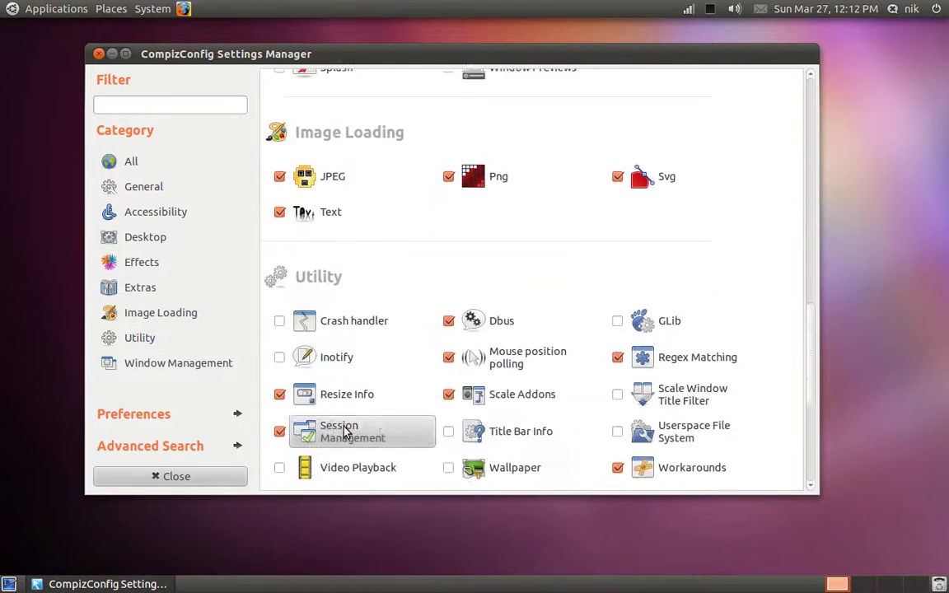
scroll(346, 432, "down", 4)
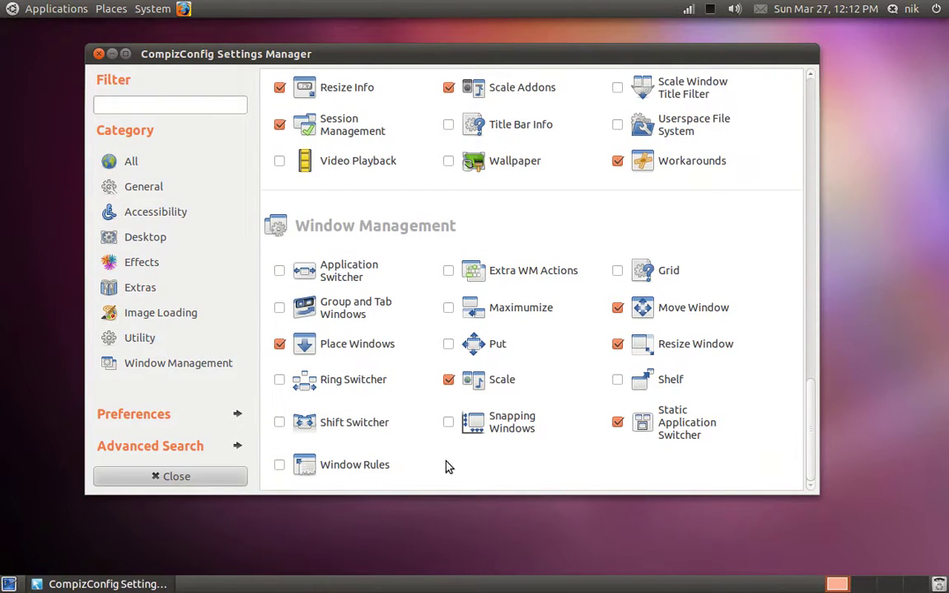
left_click(448, 344)
left_click(492, 346)
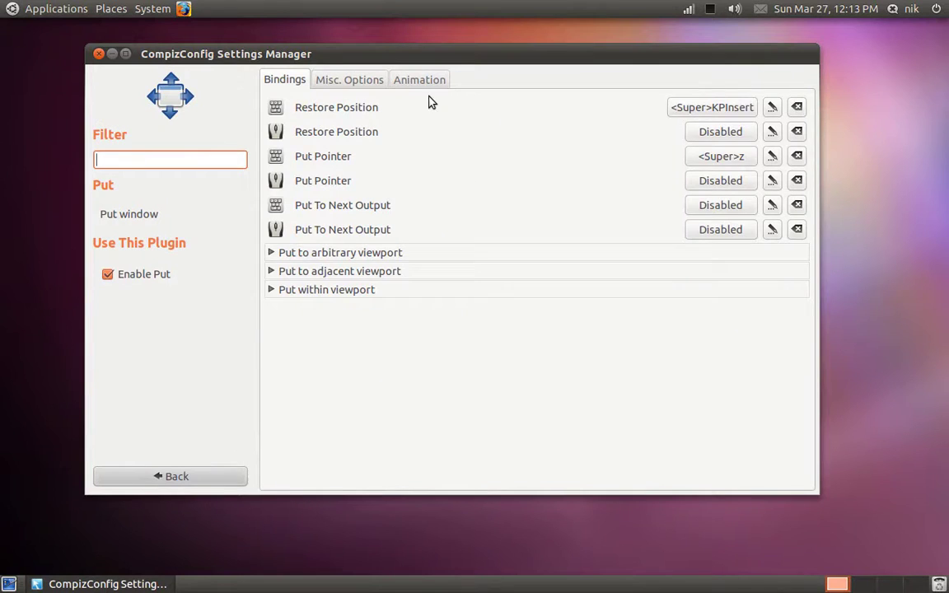
- Browse Put's Animation, Misc. Options and Bindings tabs, then nudge the settings window
left_click(416, 83)
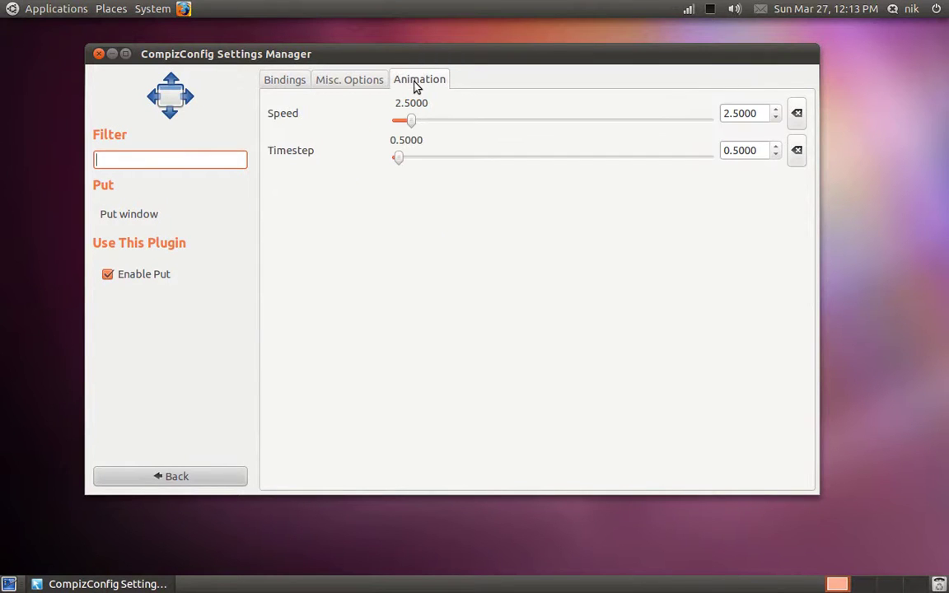
left_click(371, 84)
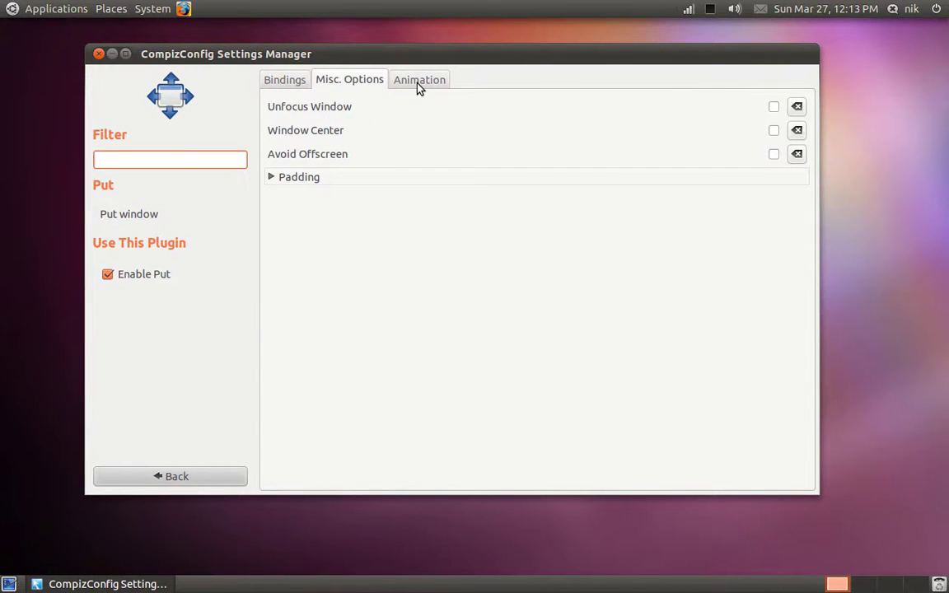
left_click(418, 85)
left_click(366, 80)
left_click(288, 80)
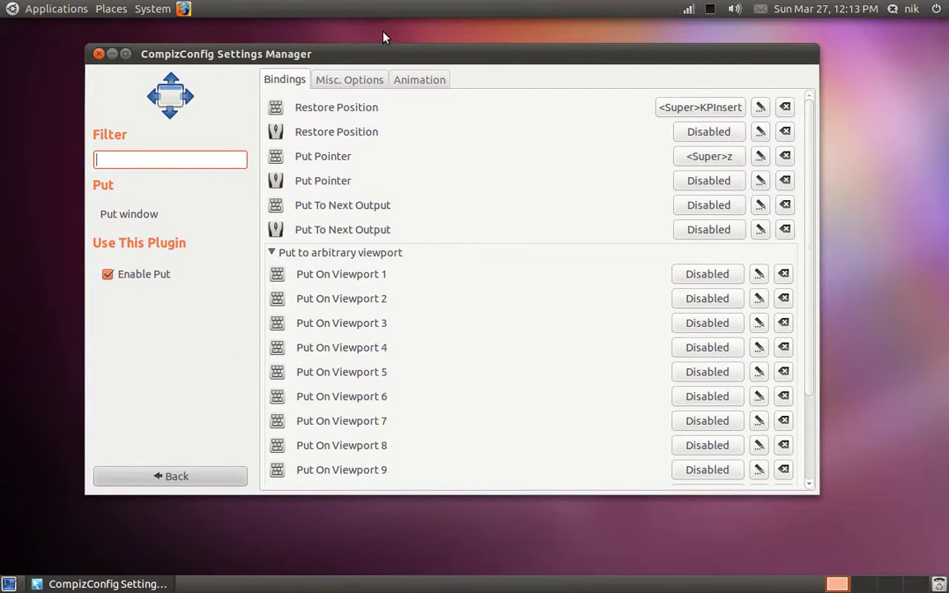
mouse_move(381, 50)
left_mouse_down()
mouse_move(497, 147)
mouse_move(391, 34)
mouse_move(391, 50)
left_mouse_up()
- Disable the Put plugin and lower Move Window's opacity to 68, dragging the window to preview
left_click(216, 474)
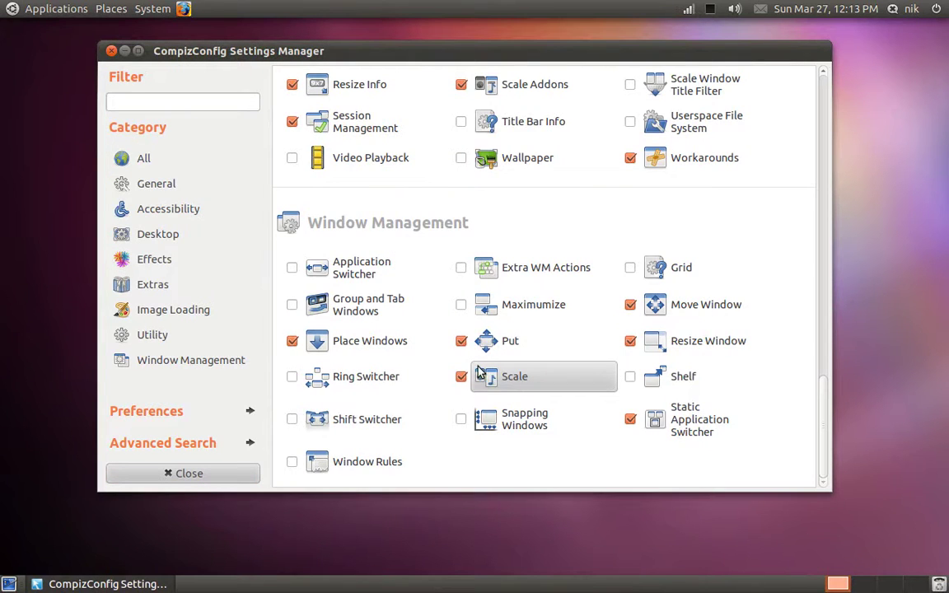
left_click(463, 343)
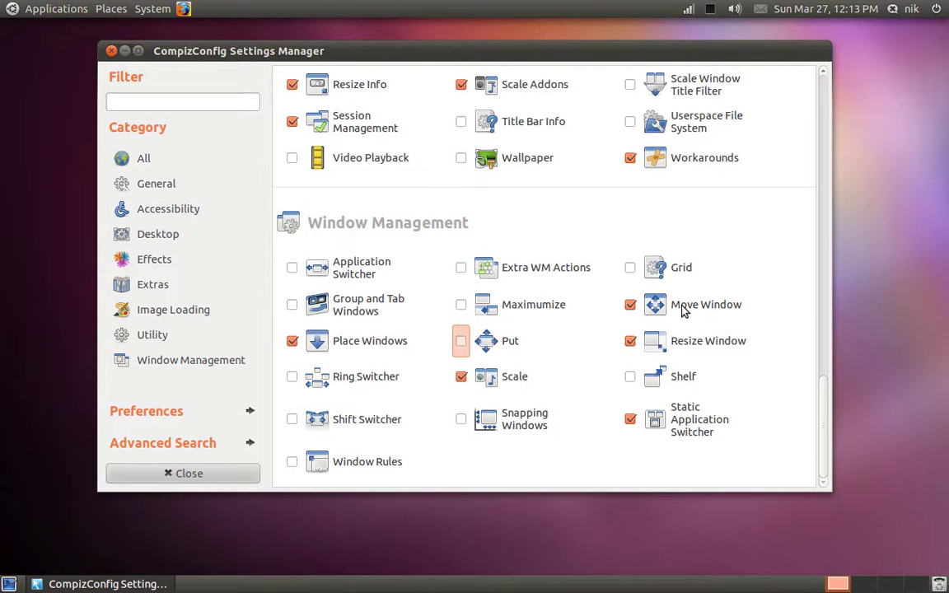
left_click(682, 309)
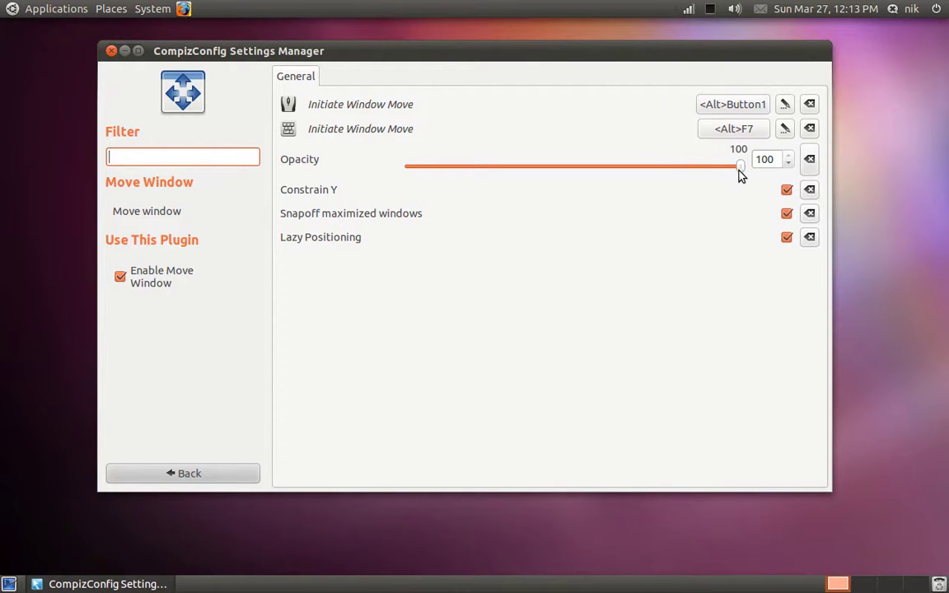
left_click_drag(739, 171, 633, 179)
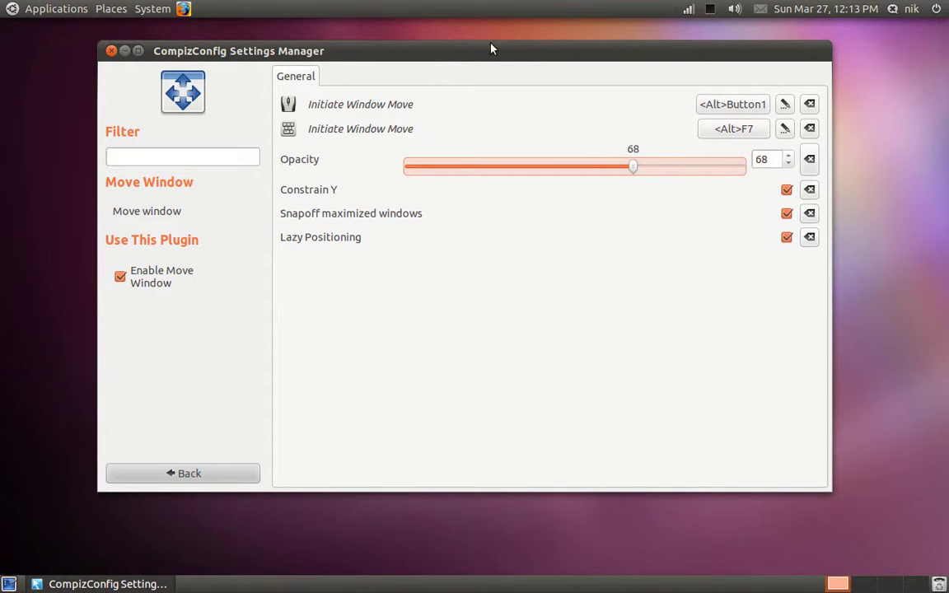
left_click_drag(475, 52, 470, 323)
- Create a new untitled folder on the desktop and move the settings window back up
right_click(341, 174)
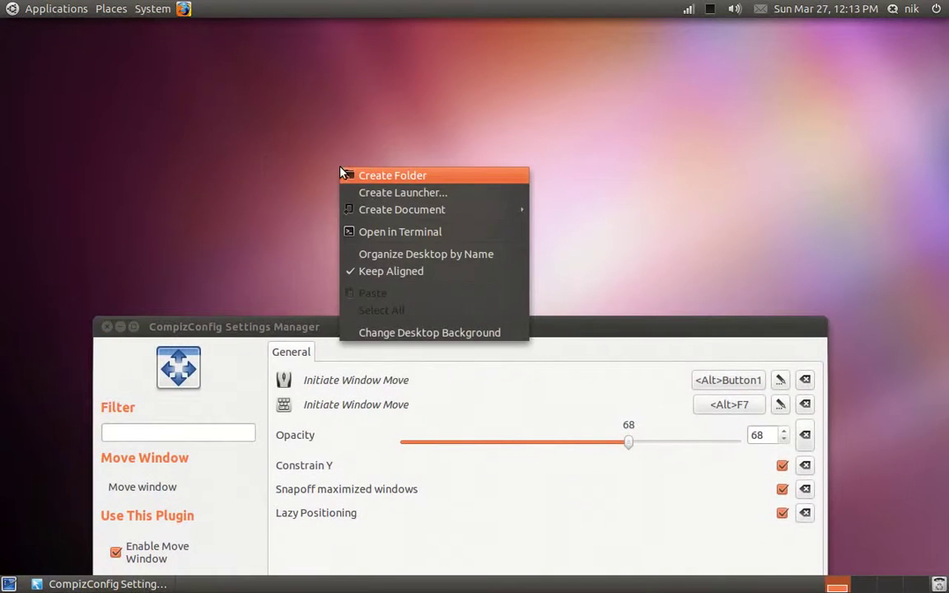
left_click(352, 176)
left_click(536, 280)
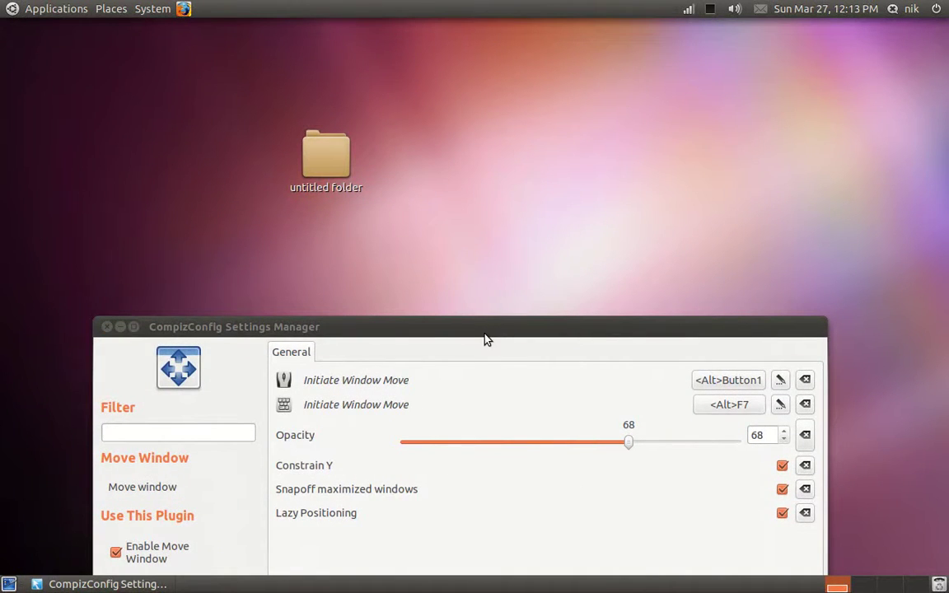
left_click_drag(486, 340, 492, 96)
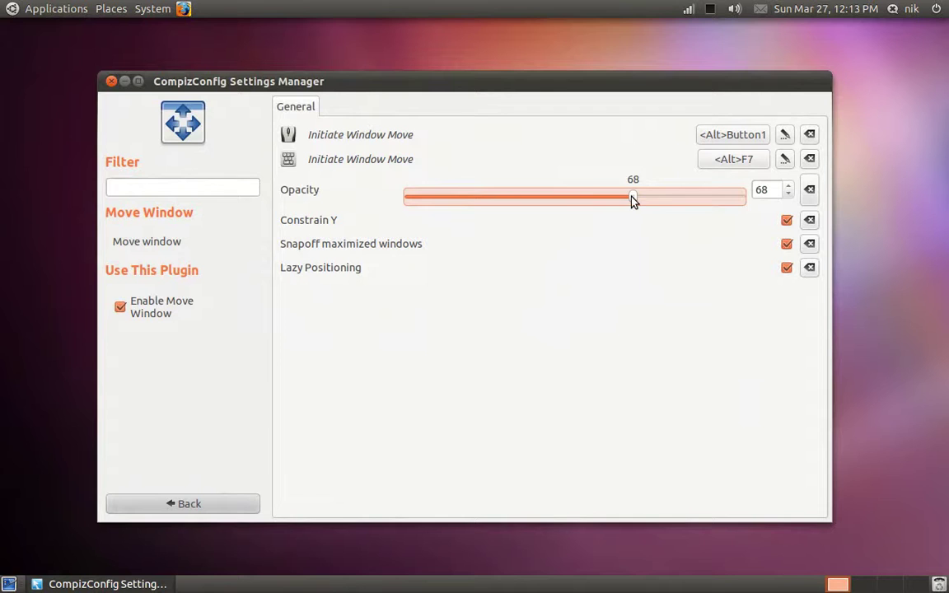
- Raise the moving-window opacity to 97 and drag the window to check it
left_click_drag(632, 200, 674, 199)
left_click_drag(734, 208, 731, 208)
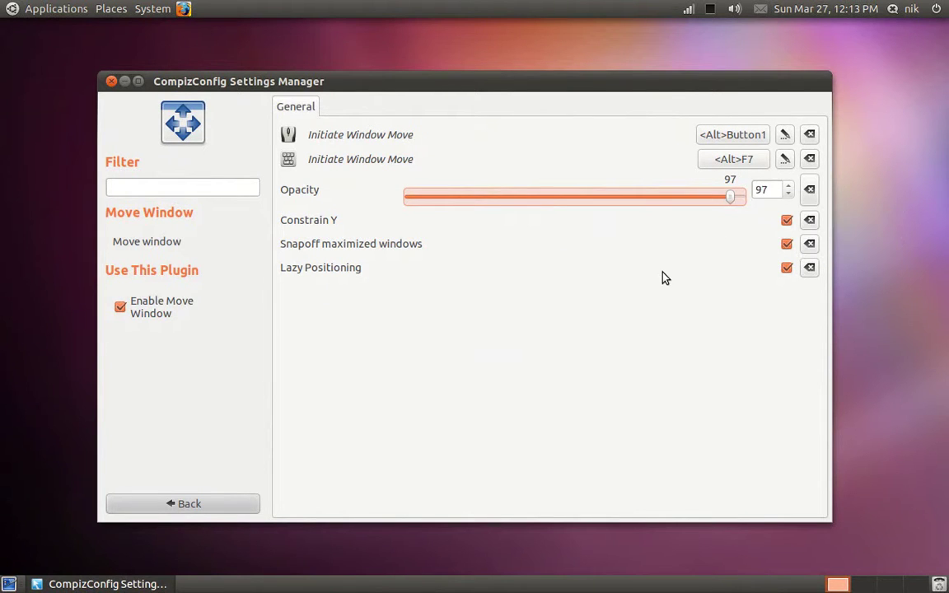
mouse_move(511, 89)
left_mouse_down()
mouse_move(479, 171)
mouse_move(472, 107)
mouse_move(478, 97)
mouse_move(501, 105)
left_mouse_up()
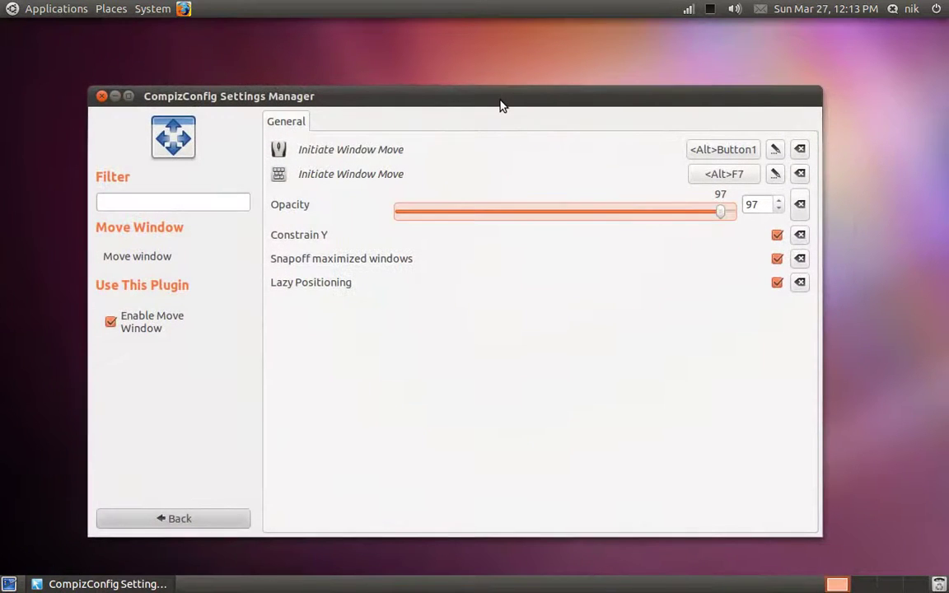
- Open the Resize Window plugin's bindings page and drag the settings window narrower
left_click(181, 520)
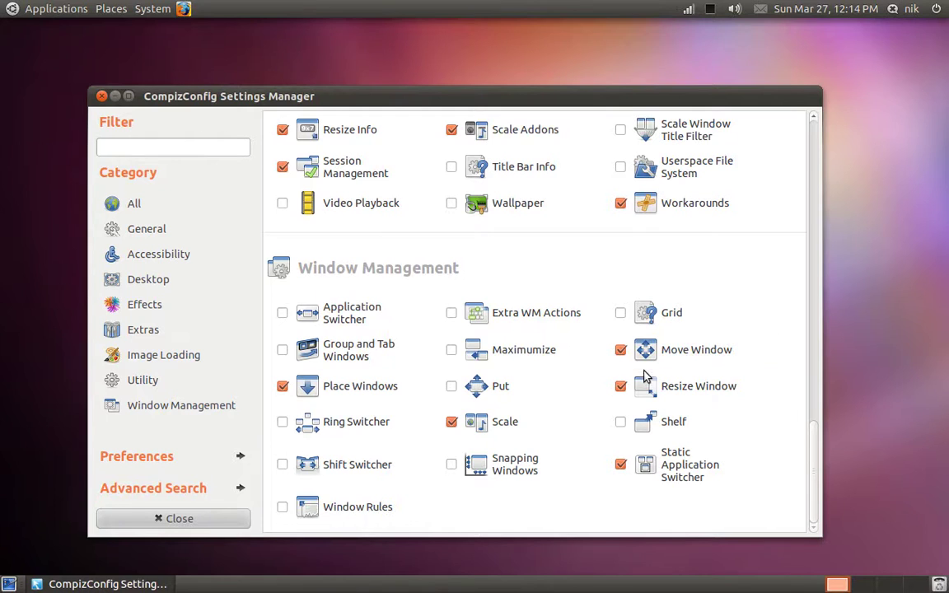
left_click(699, 386)
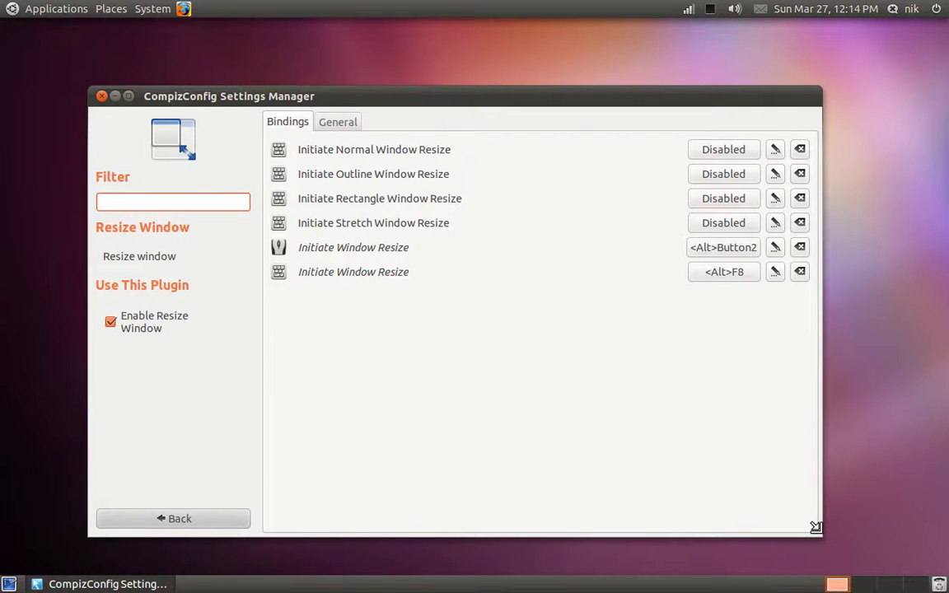
left_click_drag(815, 527, 689, 560)
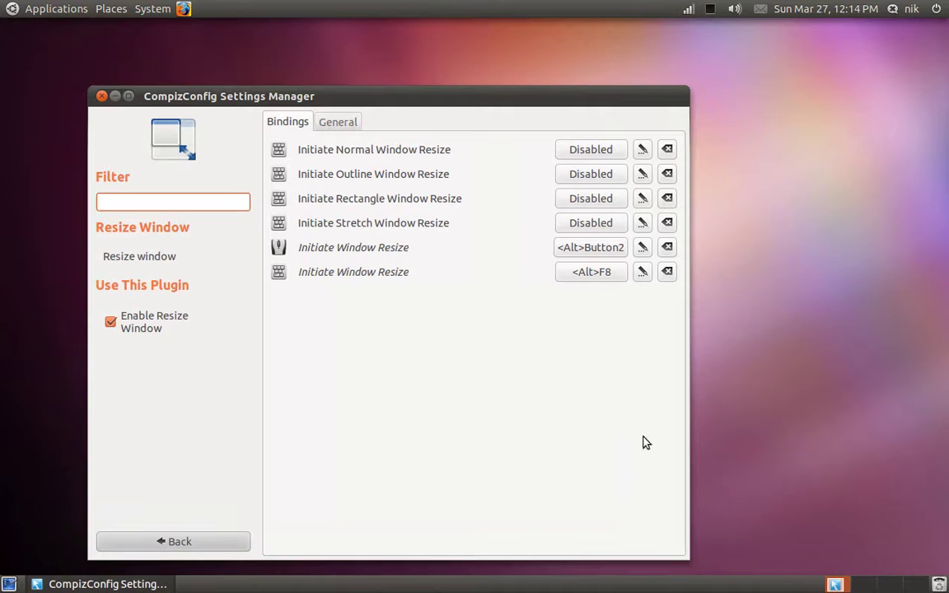
- Set Resize Window's Default Resize Mode to Normal and try it by widening the window
left_click(353, 125)
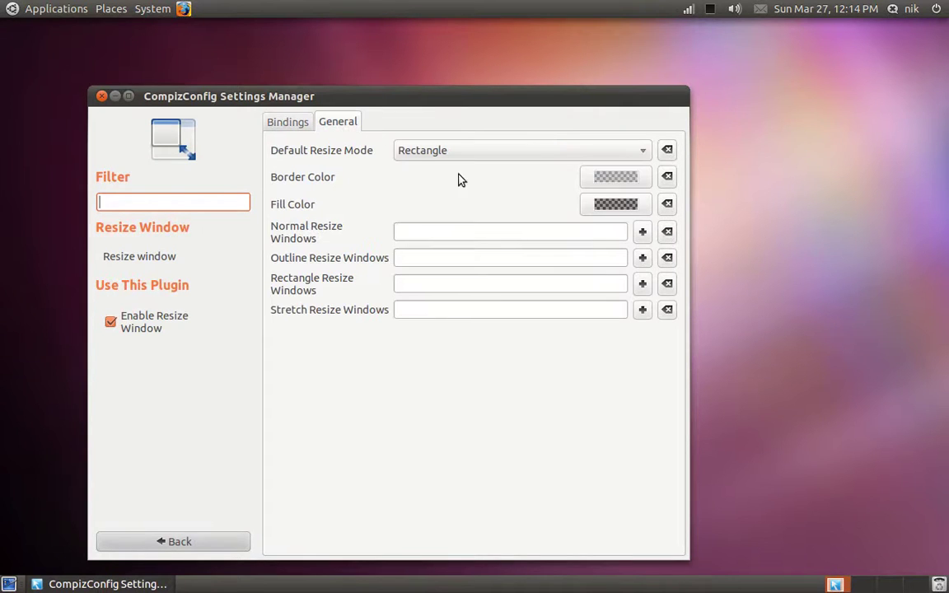
left_click(459, 150)
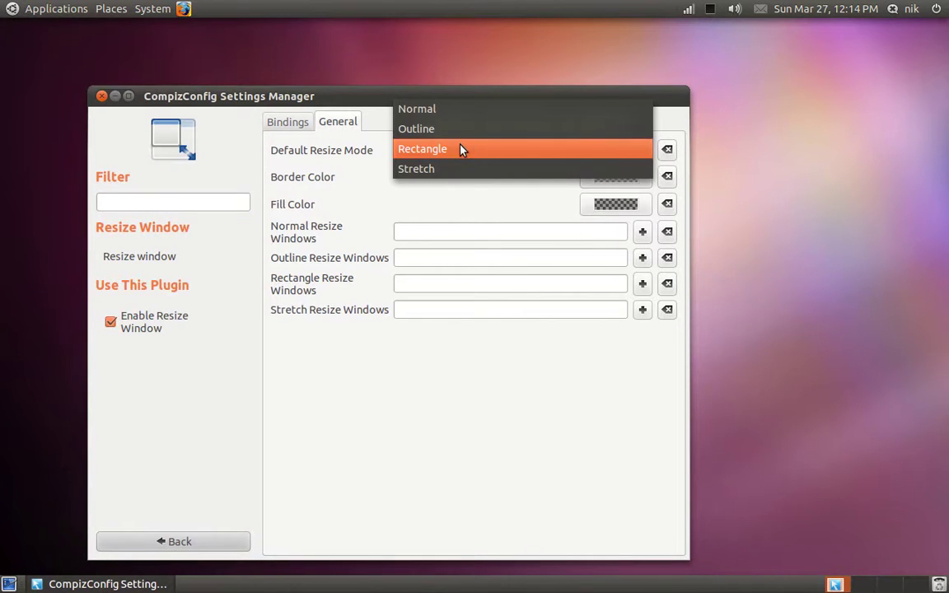
left_click(458, 111)
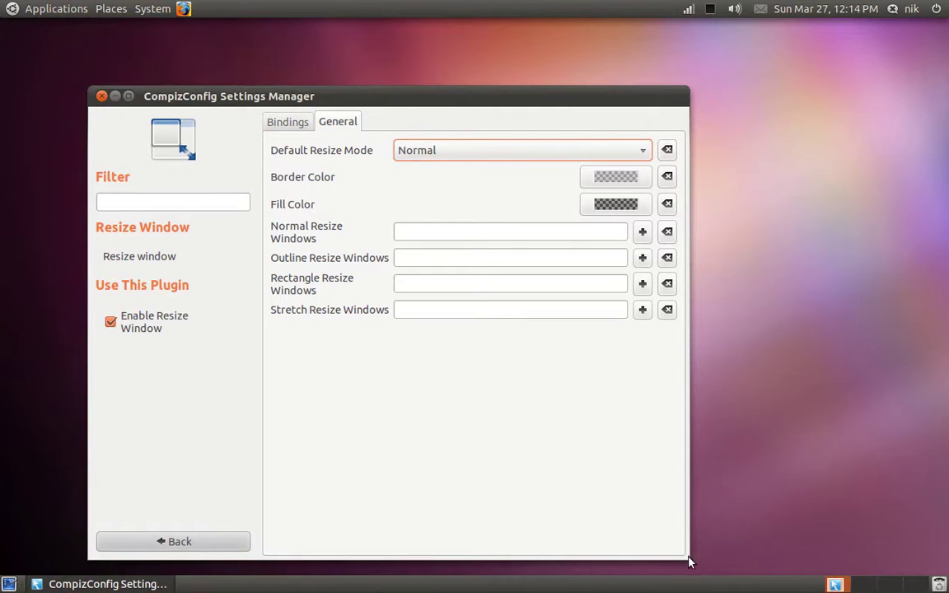
left_click_drag(689, 563, 768, 529)
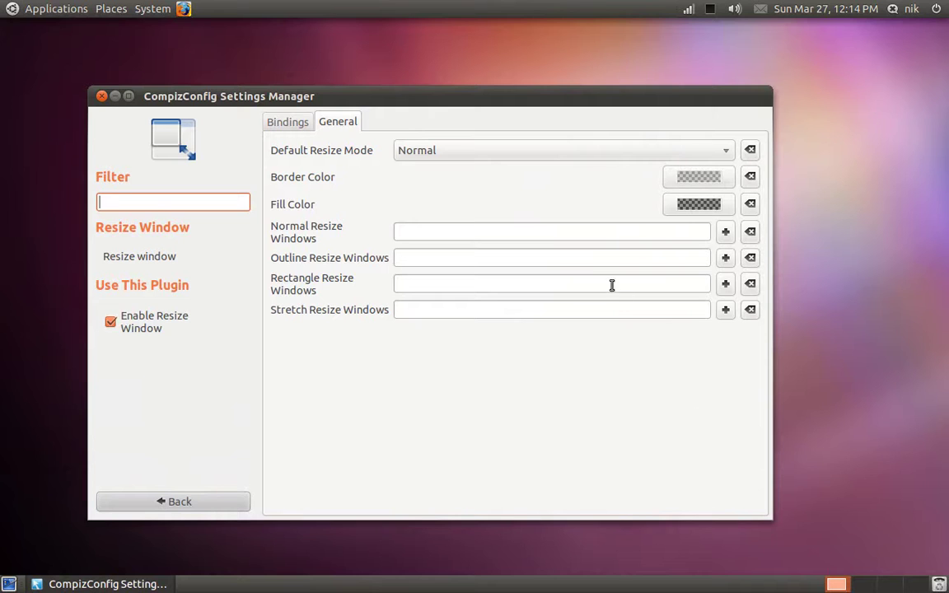
- Change the Default Resize Mode to Stretch and test it by widening the window again
left_click(508, 154)
left_click(506, 209)
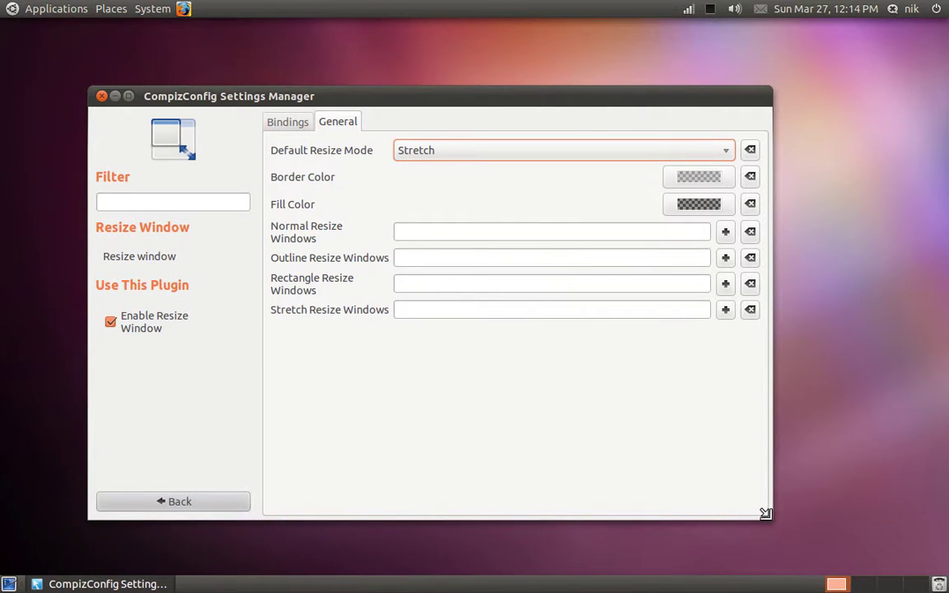
left_click_drag(765, 513, 871, 529)
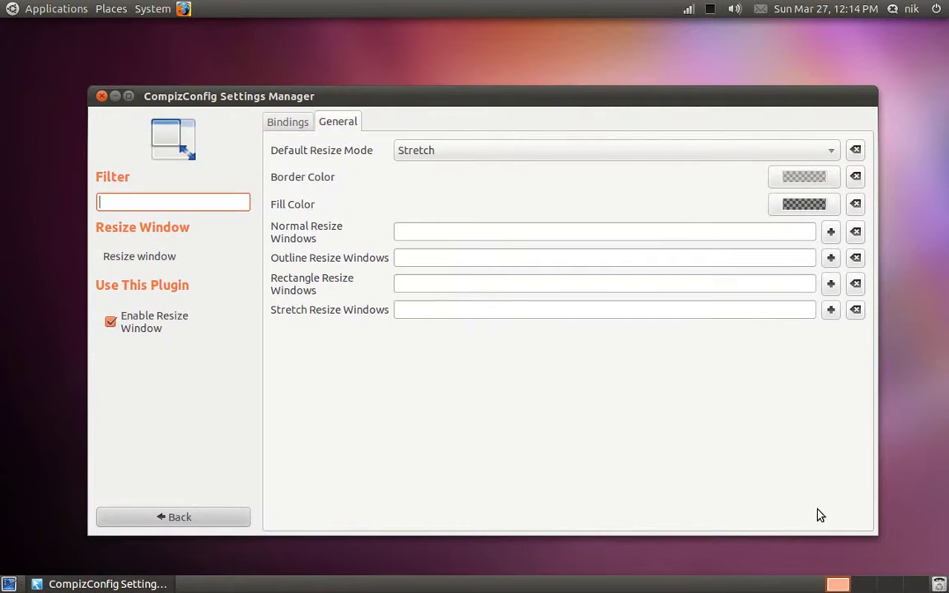
left_click(281, 121)
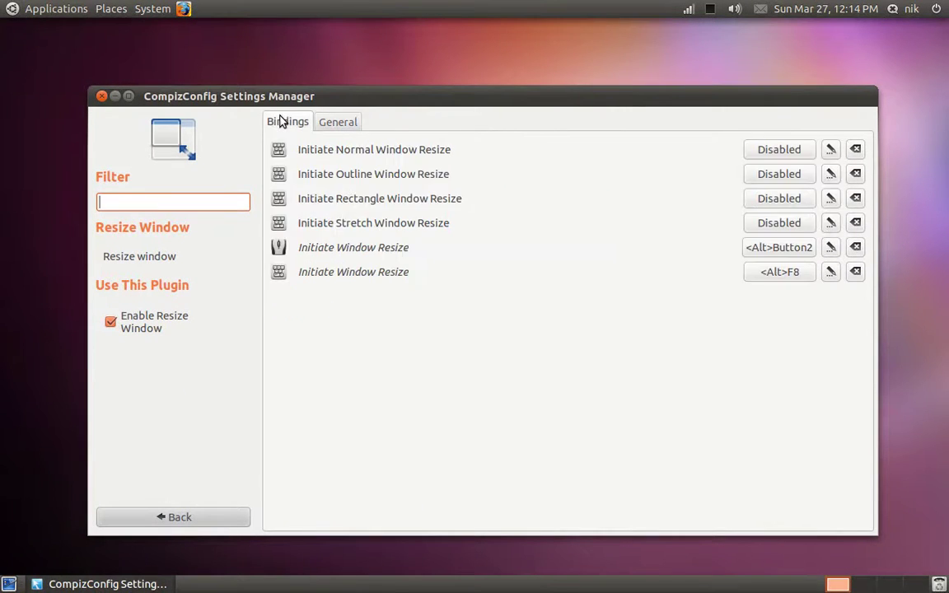
- Go back to the plugin list, move the window up-left, and scroll up to the Desktop section
left_click(204, 523)
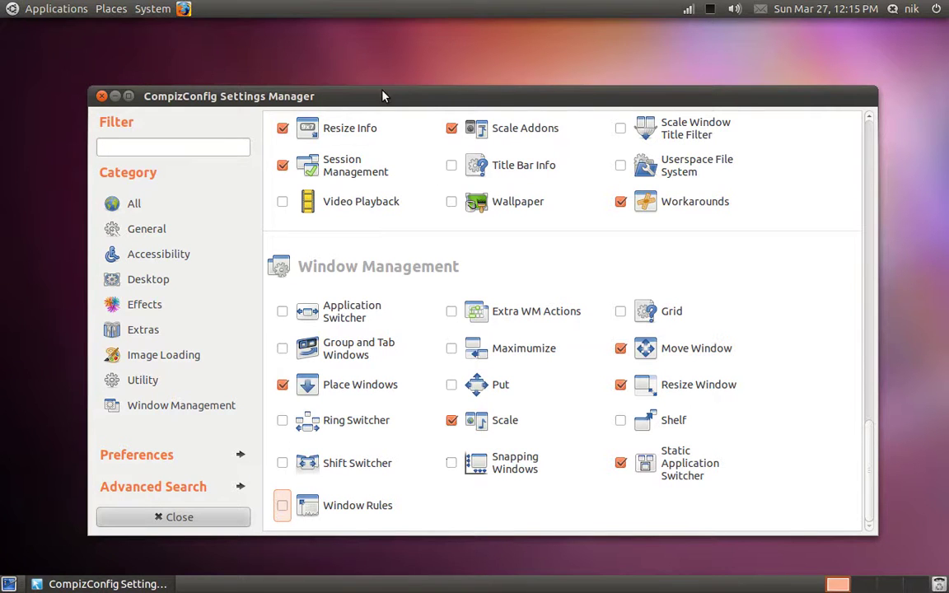
left_click_drag(379, 96, 345, 73)
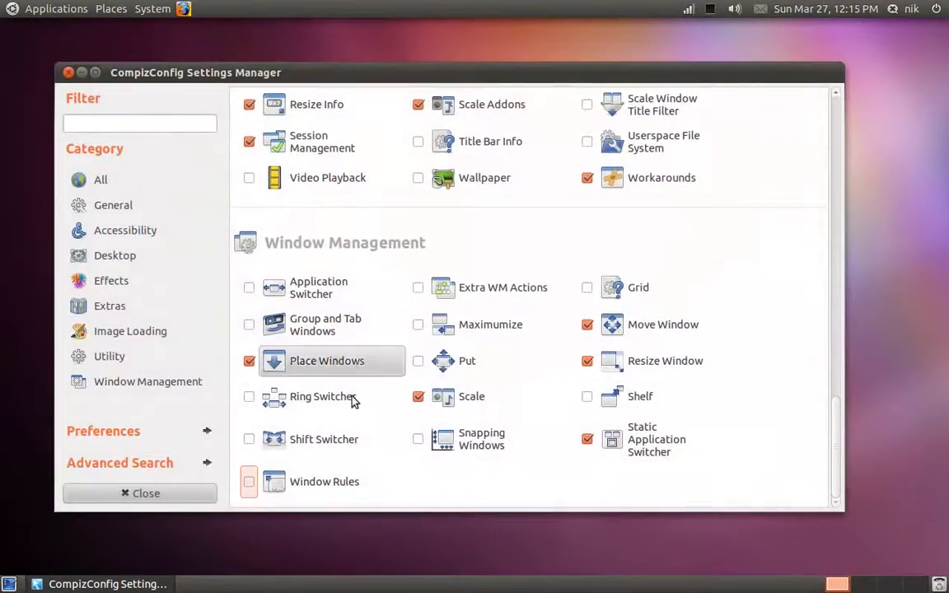
scroll(353, 401, "up", 6)
scroll(352, 401, "up", 8)
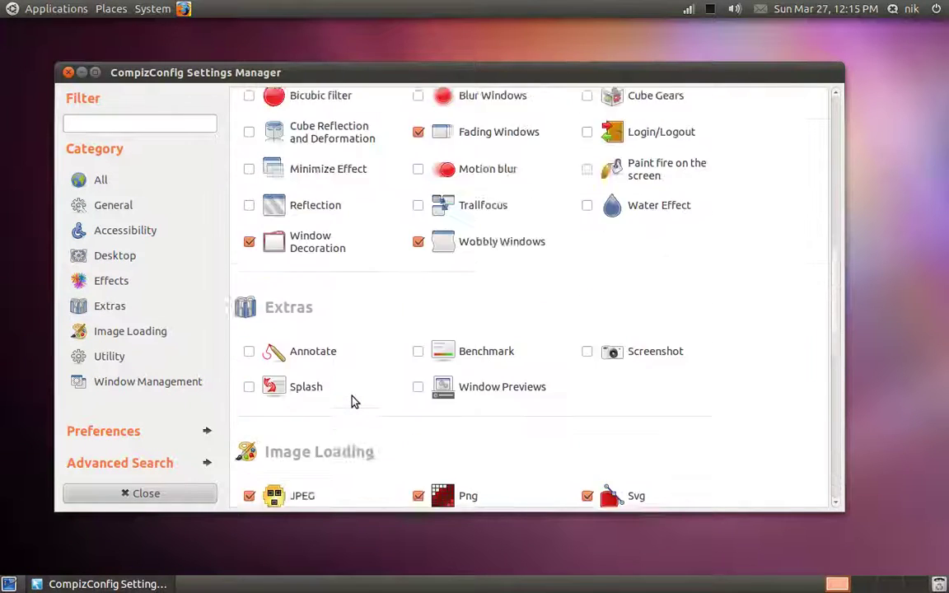